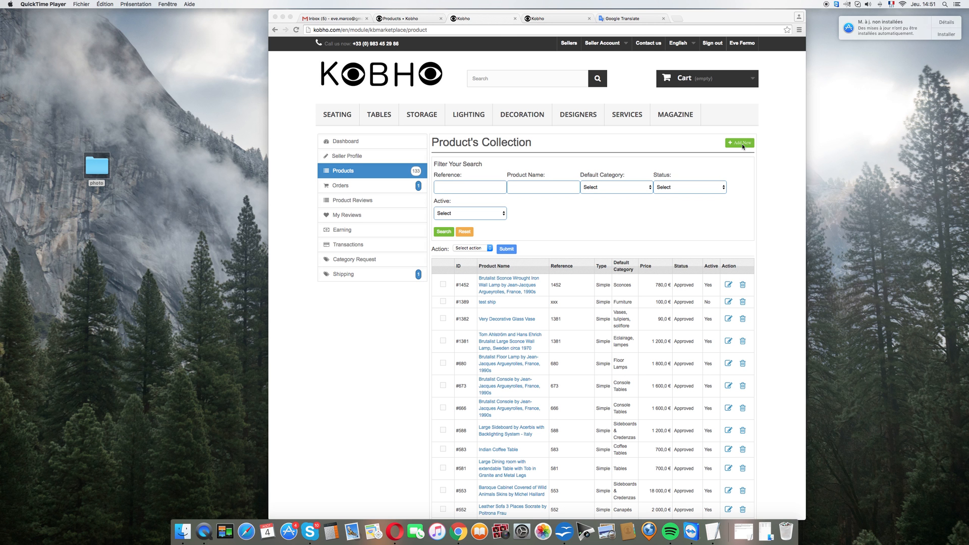
# Step: Start a new product listing in the seller's product collection with the Standard Product type
pyautogui.click(741, 145)
pyautogui.click(741, 145)
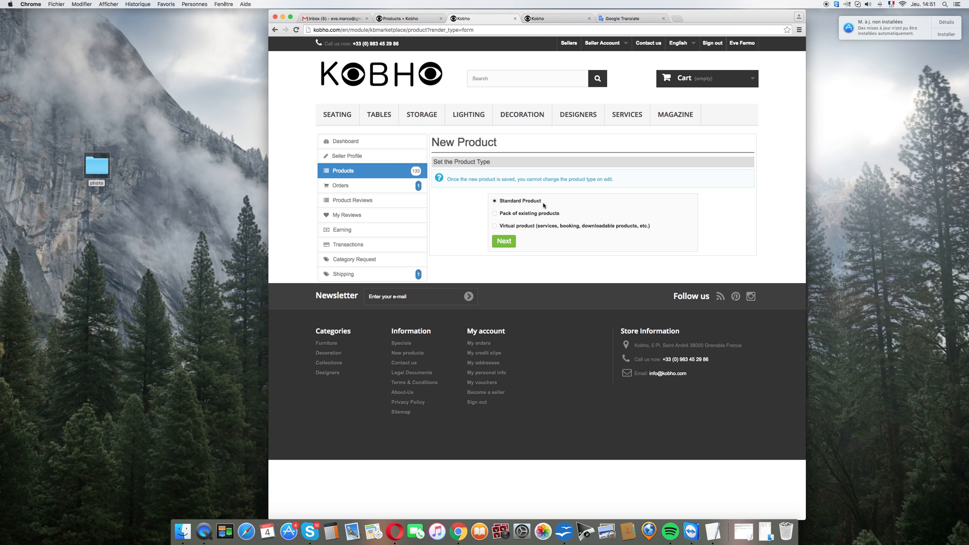
pyautogui.click(508, 241)
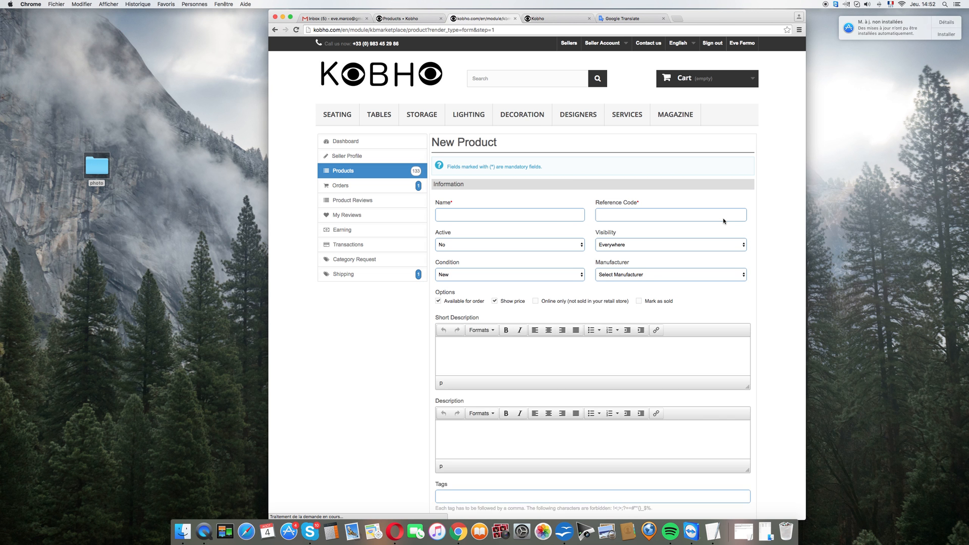
# Step: Copy the full title starting "Pair of Brutalist Sconces Wrought Iron Wall Lamps" from the TextEdit note into the new product's Name field
pyautogui.click(504, 217)
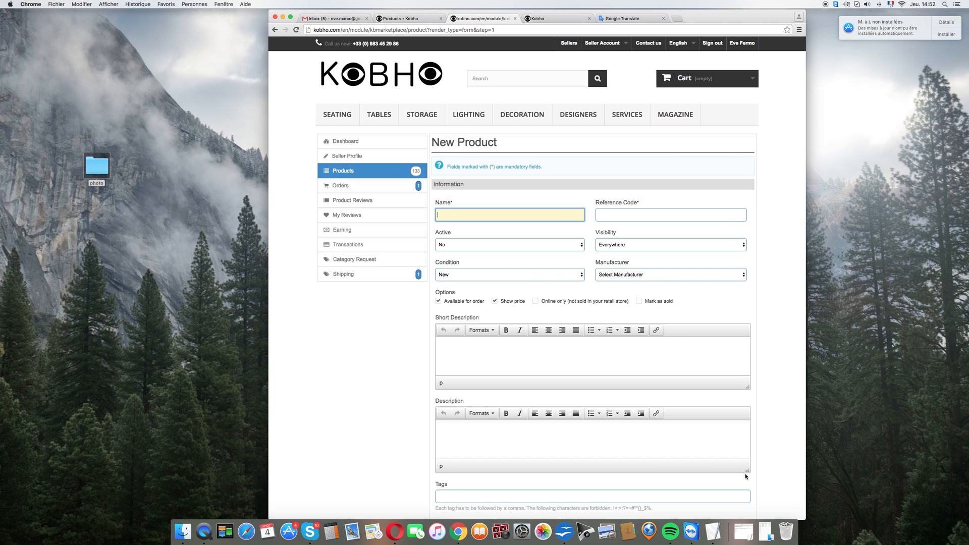
pyautogui.click(745, 533)
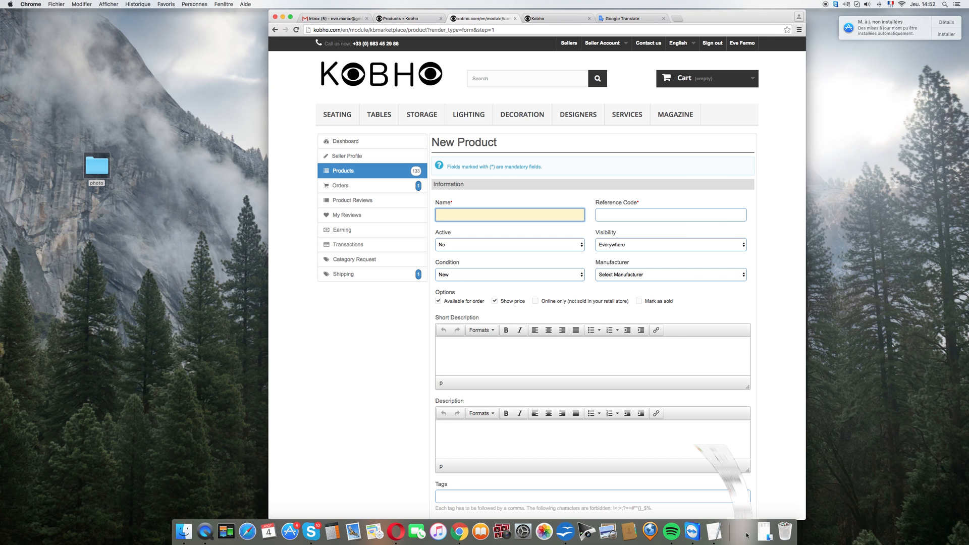
pyautogui.moveTo(109, 70); pyautogui.dragTo(15, 59)
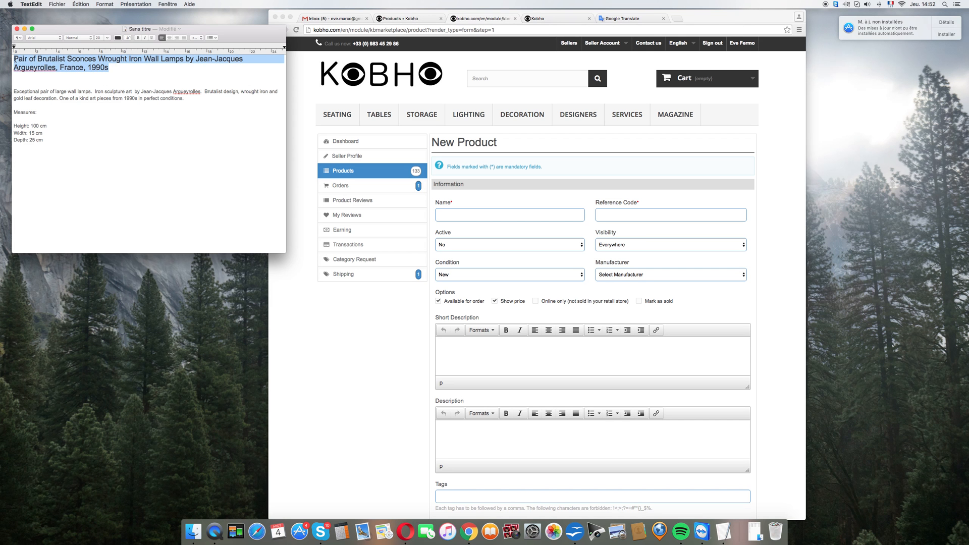
pyautogui.press('super+c')
pyautogui.click(462, 217)
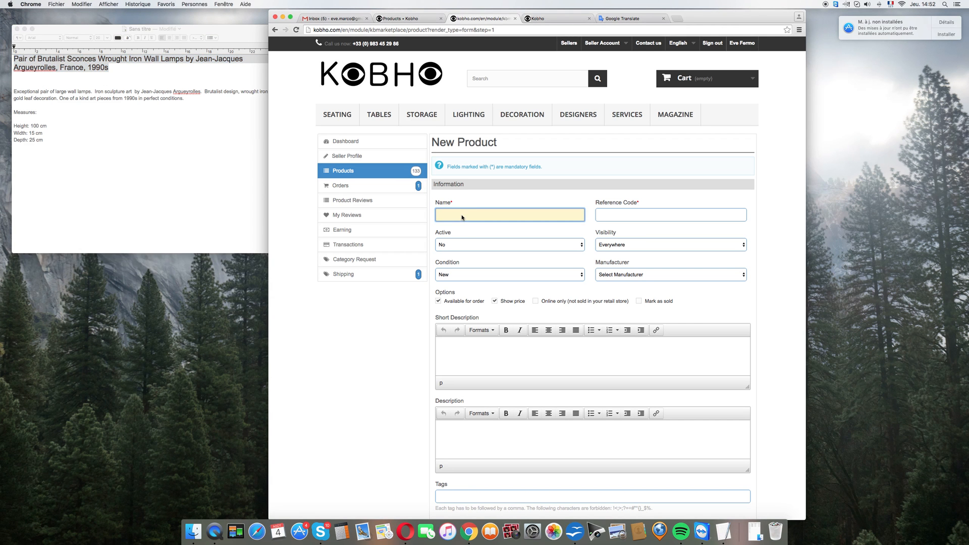
pyautogui.press('super+v')
# Step: Review the wording of the title entered as the product name from beginning to end
pyautogui.moveTo(462, 217); pyautogui.dragTo(431, 219)
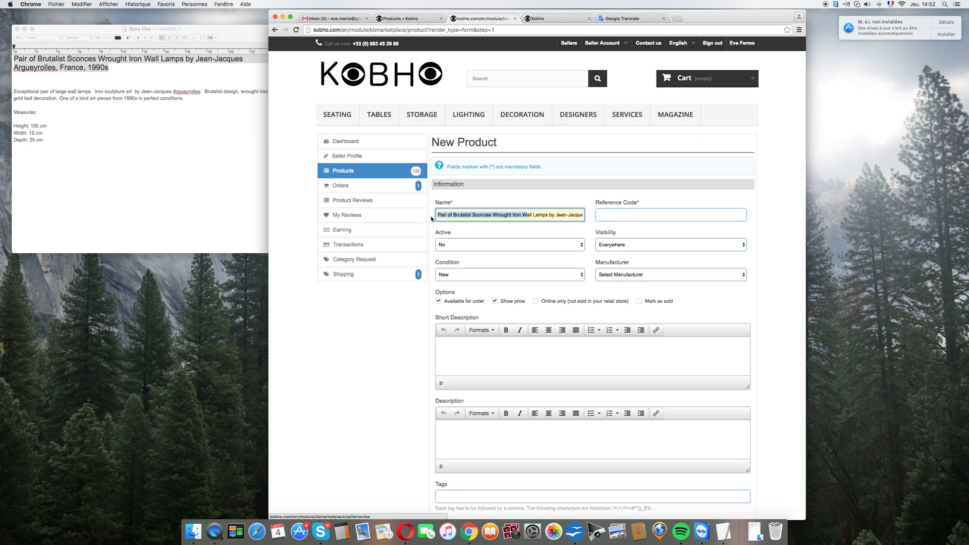
pyautogui.click(449, 218)
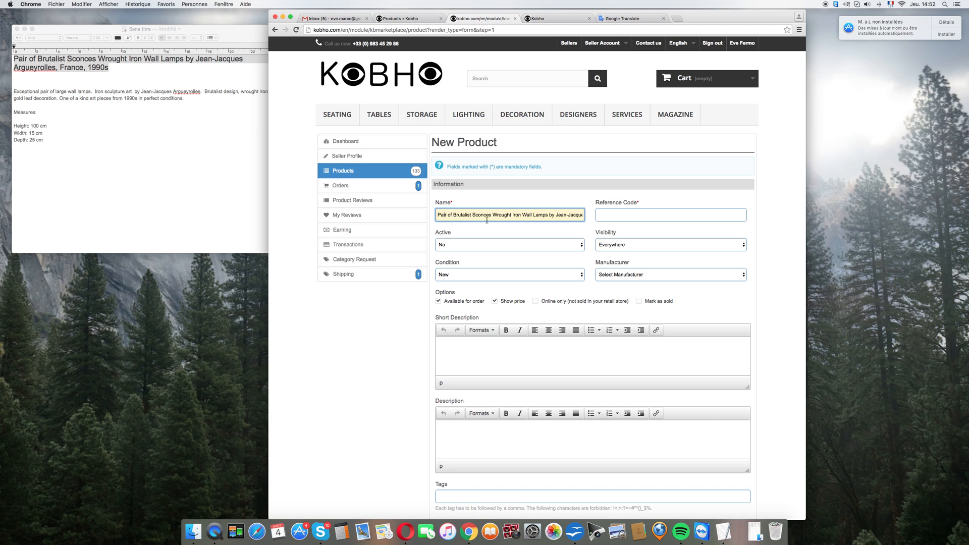
pyautogui.moveTo(548, 215); pyautogui.dragTo(601, 214)
pyautogui.click(521, 216)
pyautogui.moveTo(449, 215); pyautogui.dragTo(394, 211)
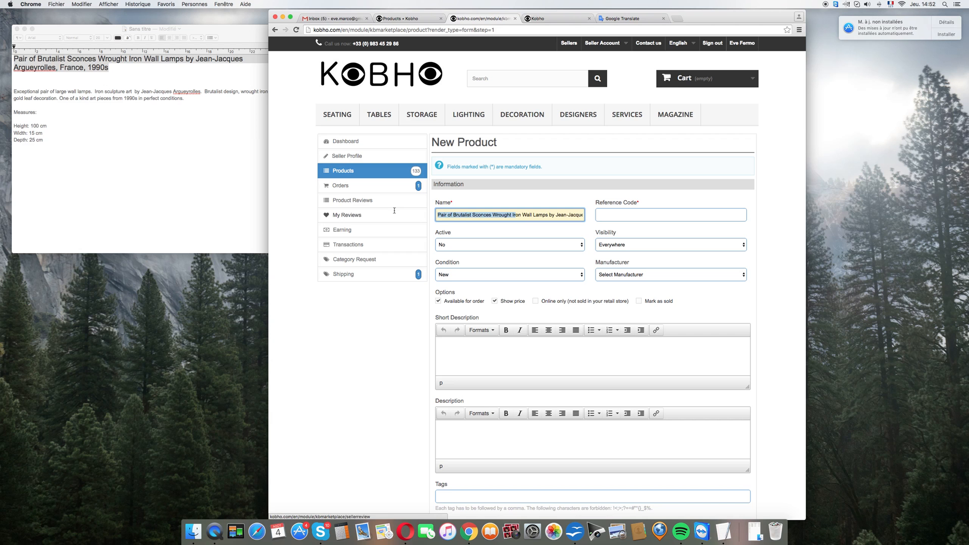
pyautogui.click(470, 214)
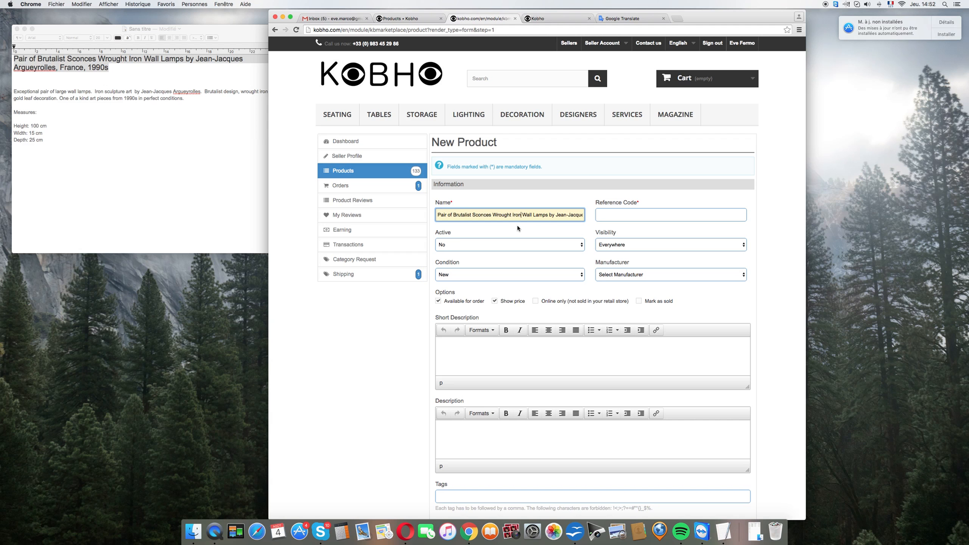
pyautogui.moveTo(555, 213); pyautogui.dragTo(580, 216)
pyautogui.click(557, 215)
pyautogui.moveTo(530, 215); pyautogui.dragTo(410, 217)
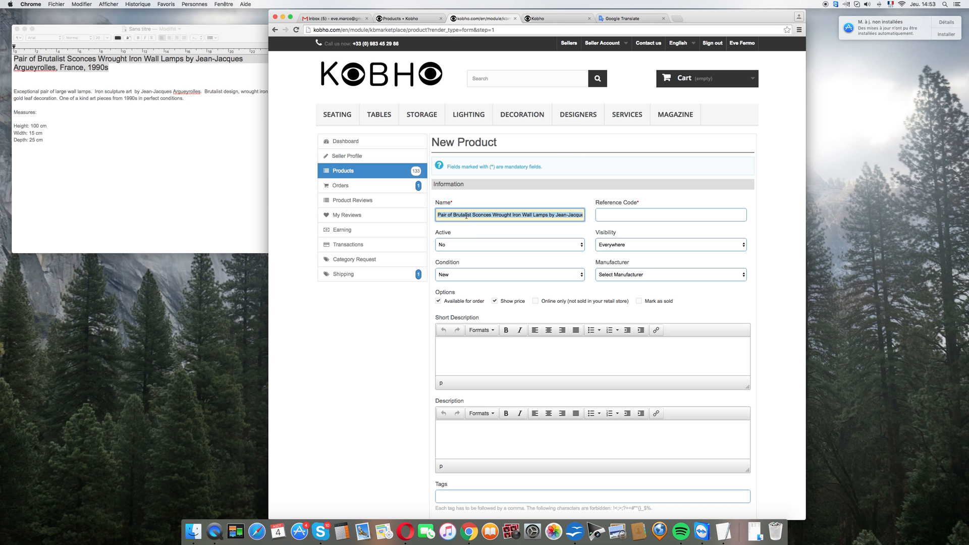
pyautogui.click(461, 216)
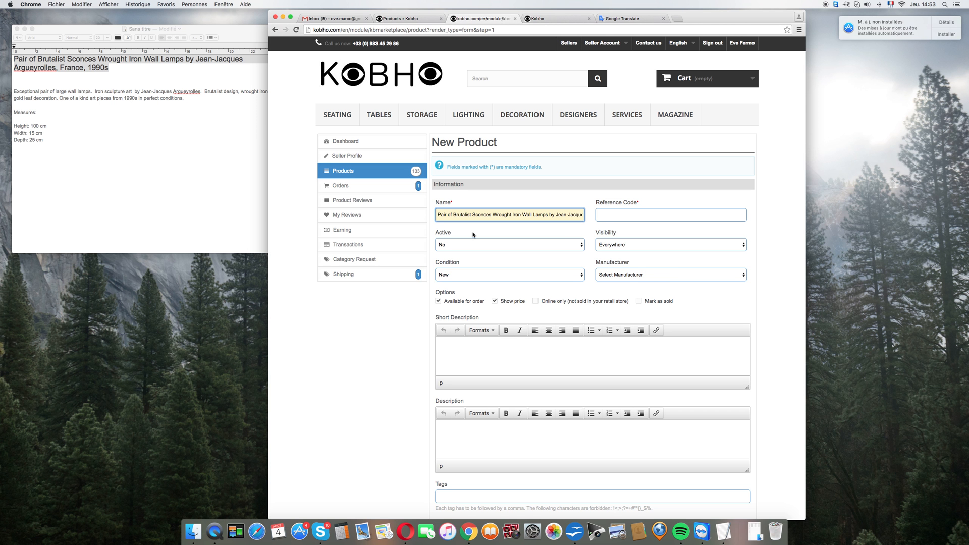
# Step: Enter 5221 as the product's reference code and set Active to Yes
pyautogui.click(611, 216)
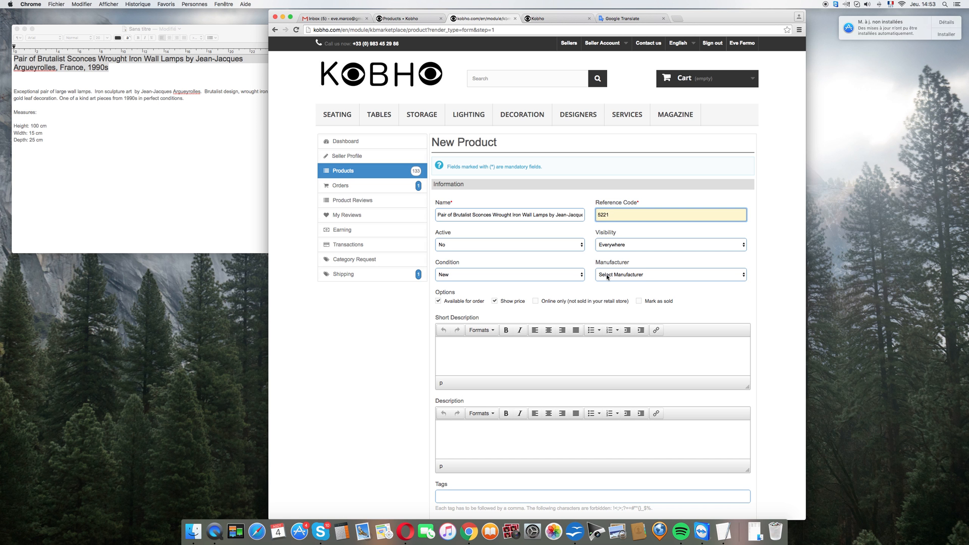
pyautogui.click(515, 248)
pyautogui.click(512, 249)
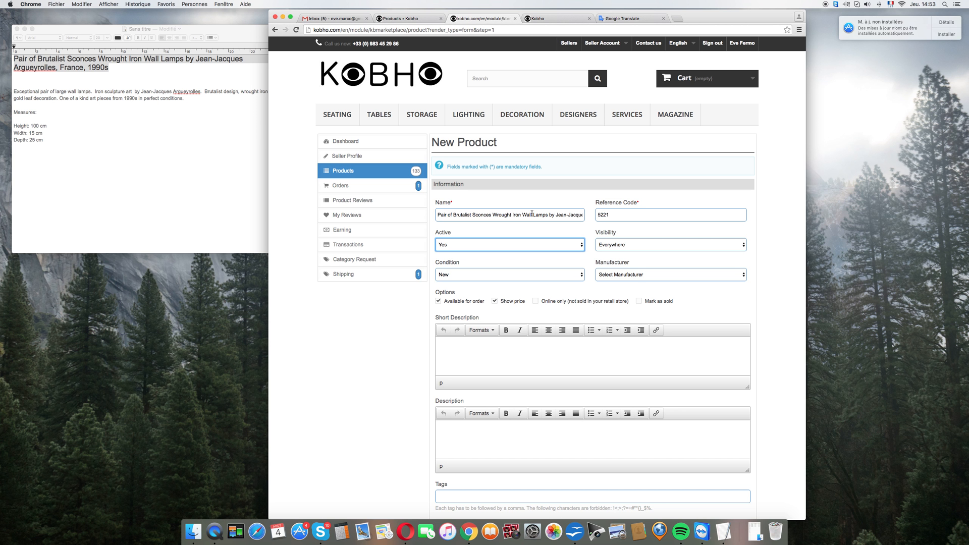
pyautogui.click(639, 277)
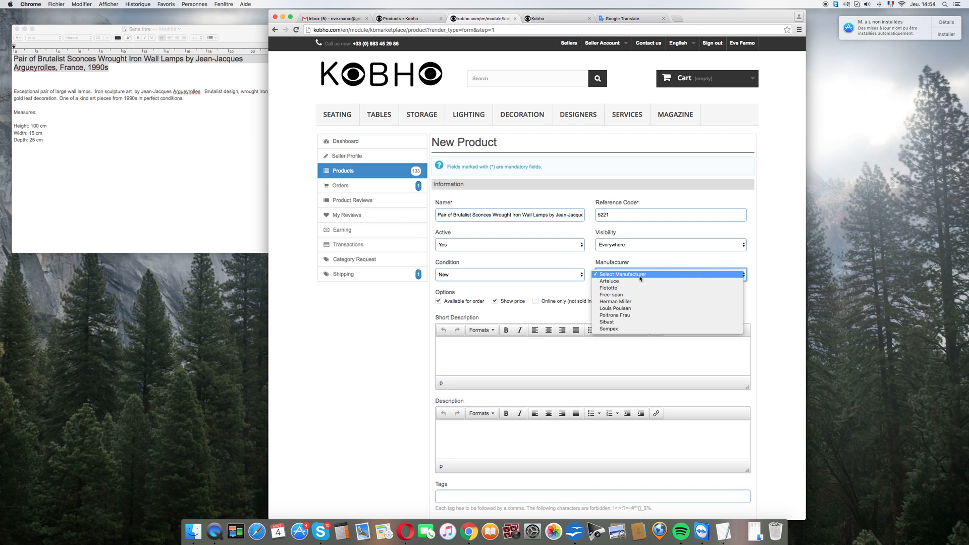
pyautogui.click(640, 278)
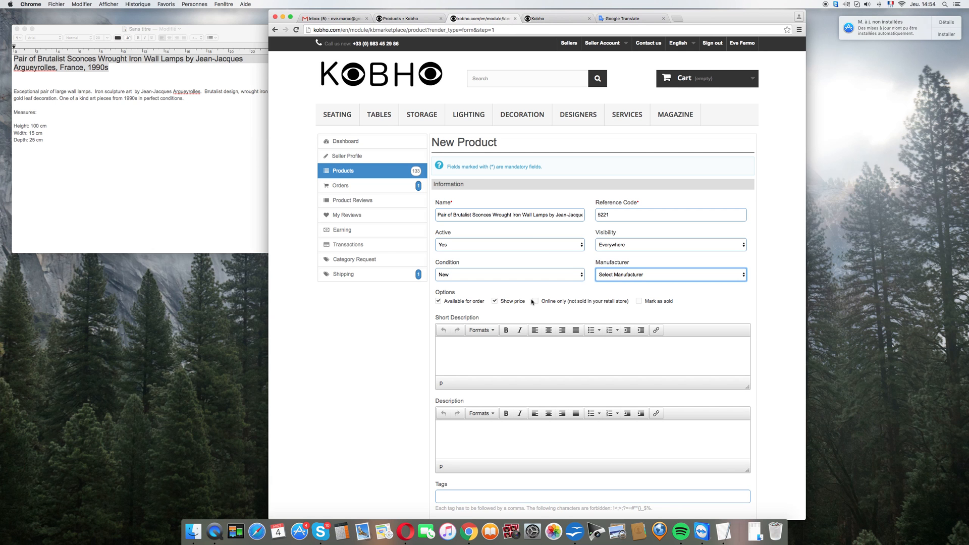
pyautogui.click(535, 302)
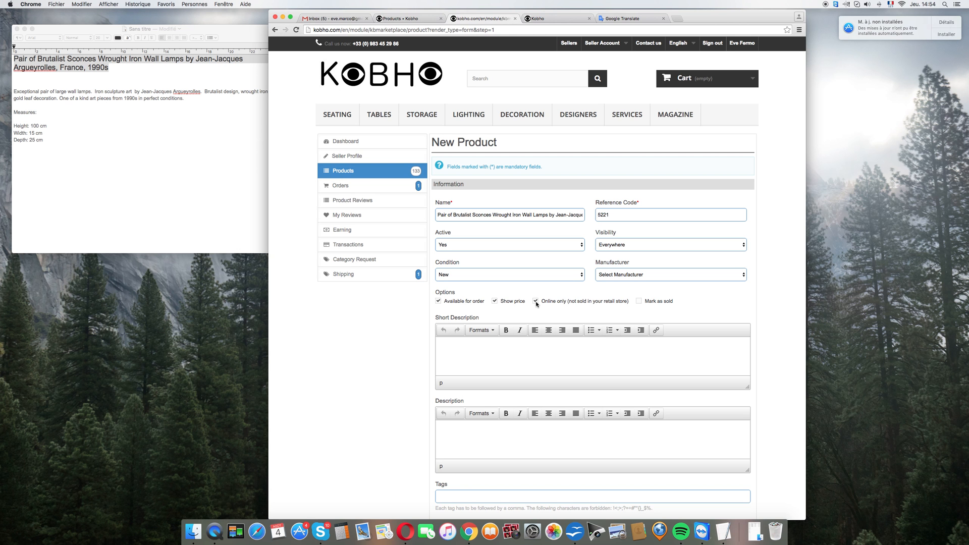
pyautogui.click(535, 301)
# Step: Copy the paragraph starting "Exceptional pair of large wall lamps" from the TextEdit note into the product's Short Description
pyautogui.click(67, 107)
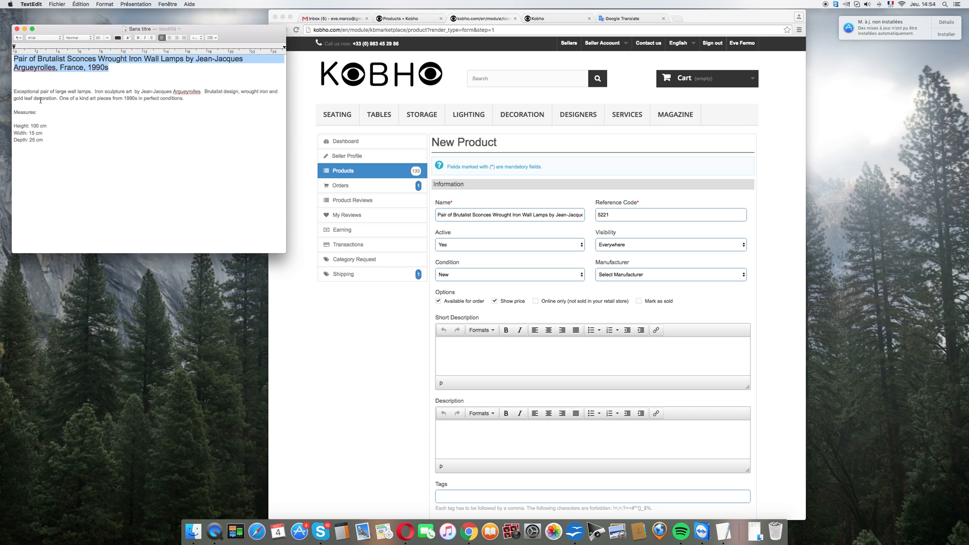
pyautogui.moveTo(14, 91); pyautogui.dragTo(187, 98)
pyautogui.press('super+c')
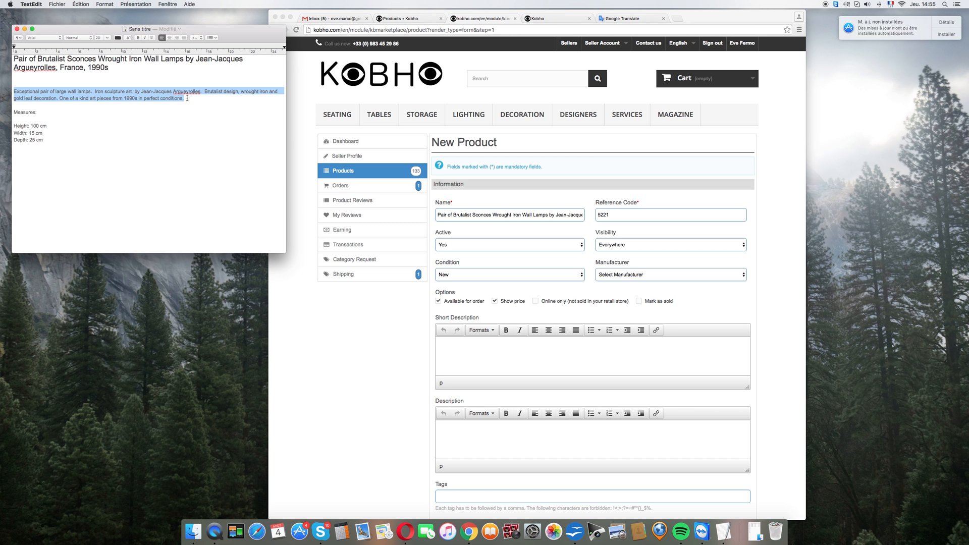
pyautogui.click(482, 353)
pyautogui.press('super+v')
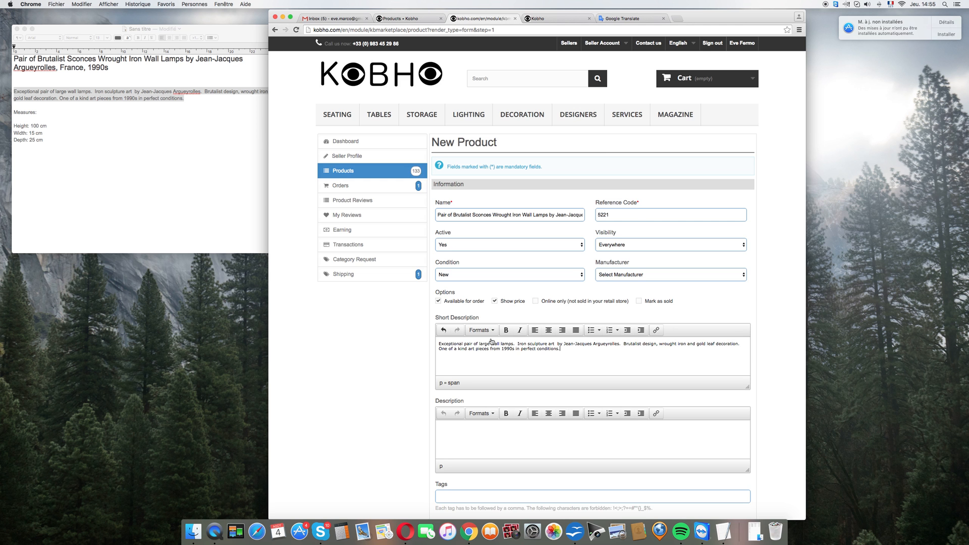
# Step: Copy the Measures block with height, width and depth from the TextEdit note into the Description and remove the blank line above the height
pyautogui.scroll(-5, 547, 336)
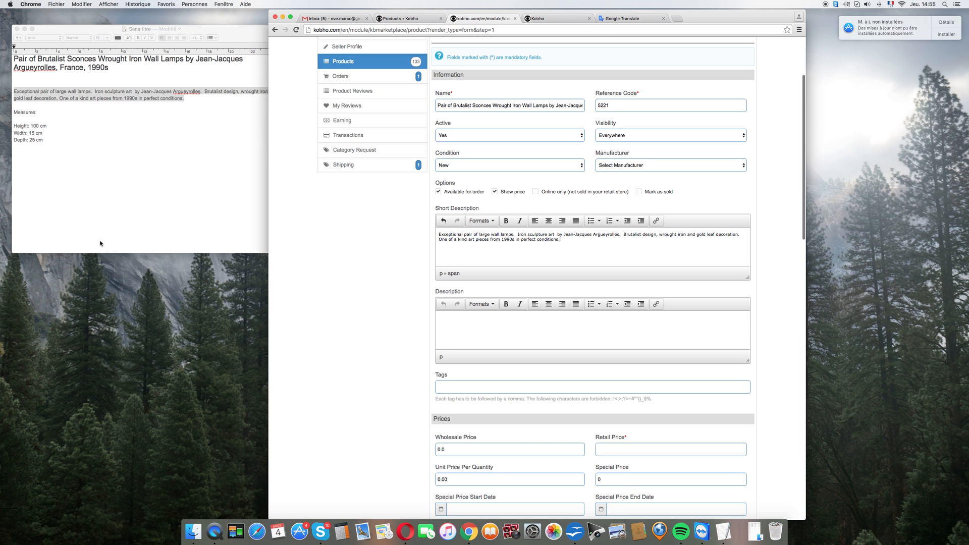
pyautogui.click(14, 112)
pyautogui.moveTo(14, 112); pyautogui.dragTo(40, 142)
pyautogui.press('super+c')
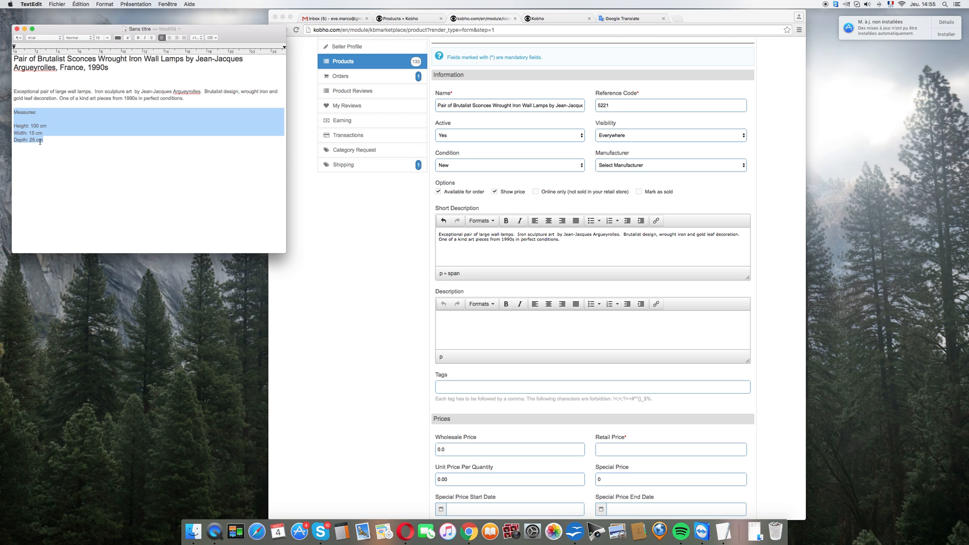
pyautogui.click(488, 331)
pyautogui.press('super+v')
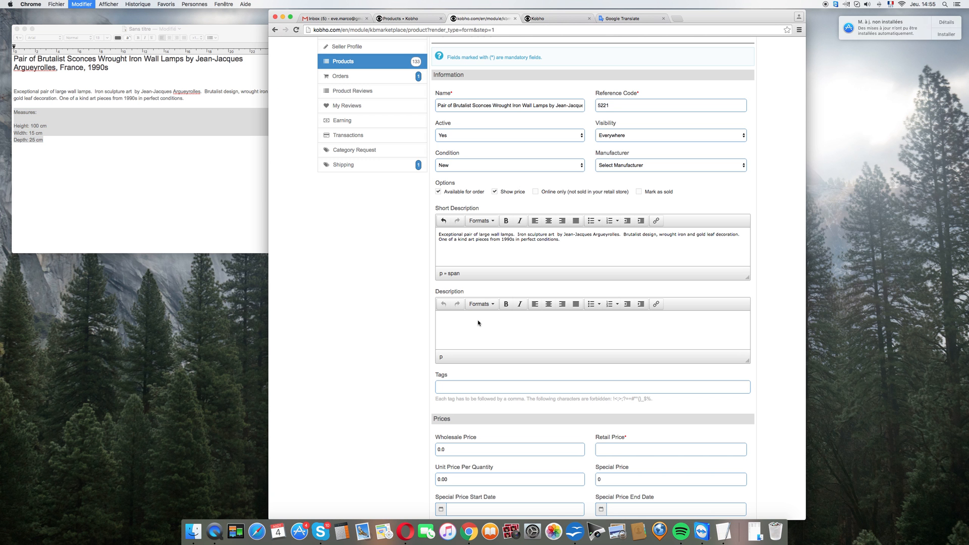
pyautogui.click(440, 326)
pyautogui.press('BackSpace')
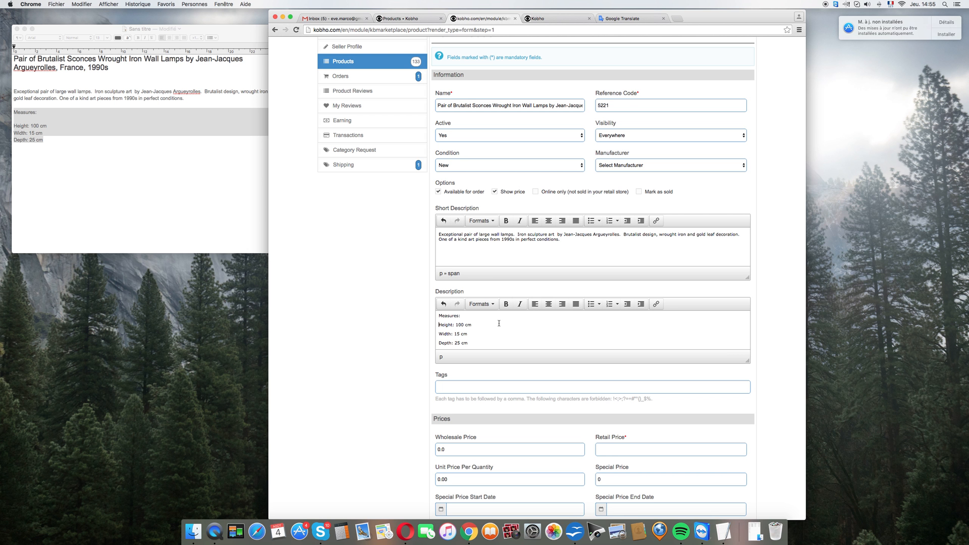
# Step: Set the product's wholesale price to 400 and its retail price to 920
pyautogui.scroll(-3, 499, 323)
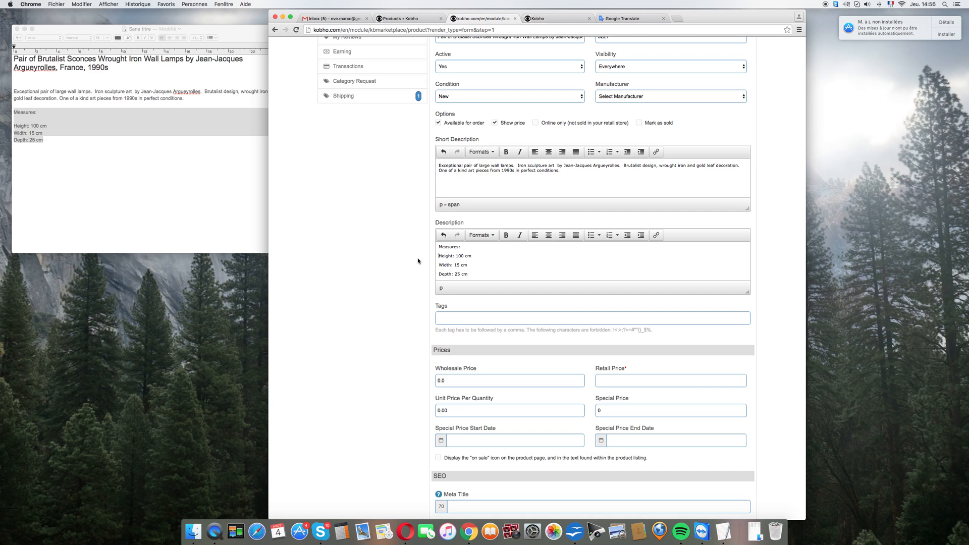
pyautogui.scroll(-4, 418, 261)
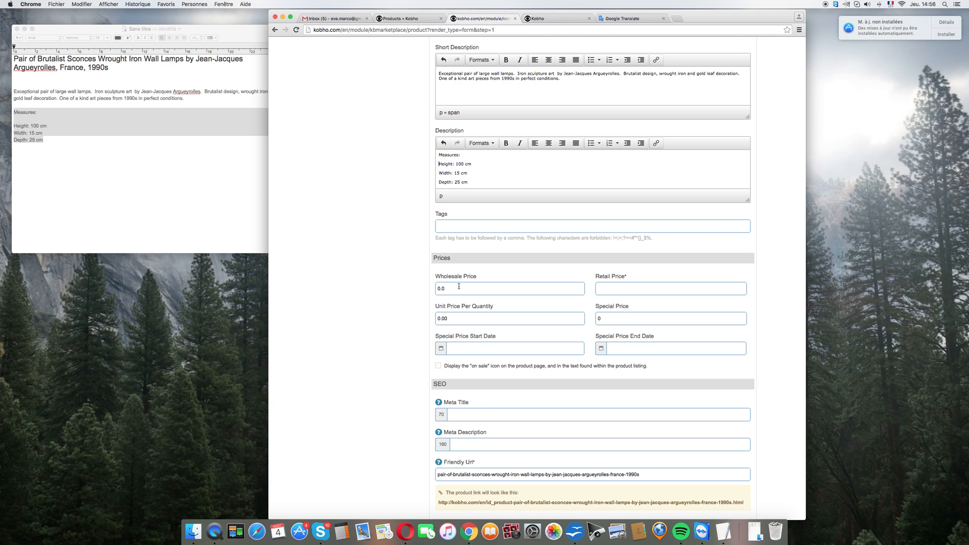
pyautogui.moveTo(458, 288); pyautogui.dragTo(401, 285)
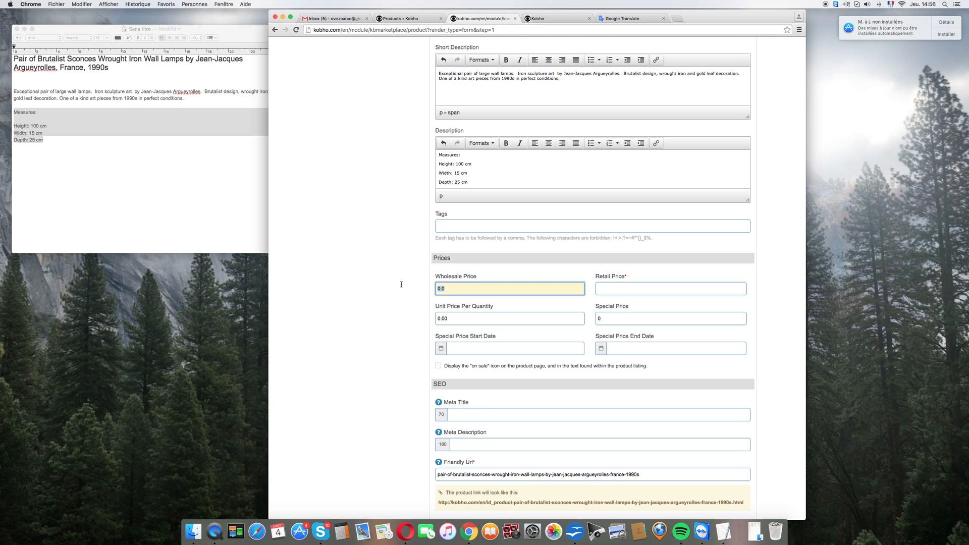
pyautogui.write('400')
pyautogui.click(377, 279)
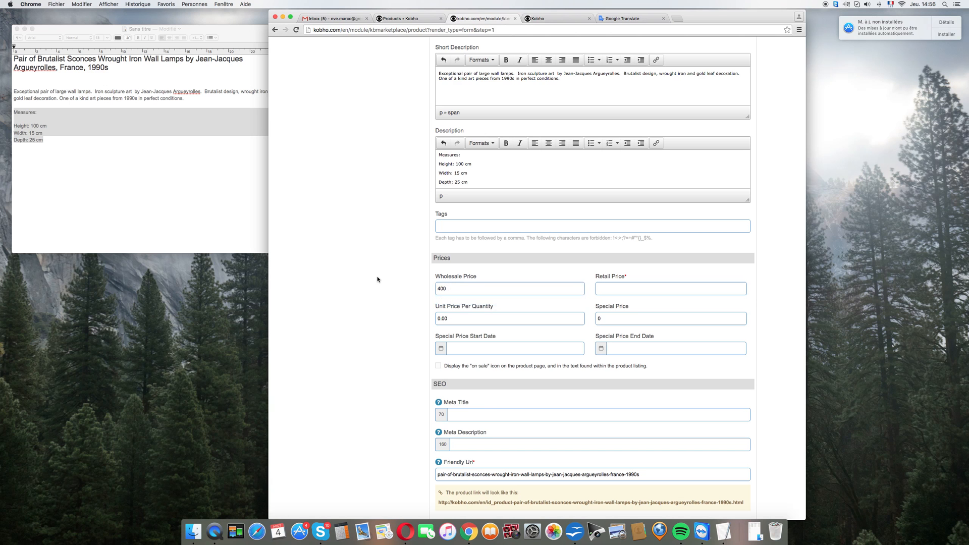
pyautogui.click(661, 287)
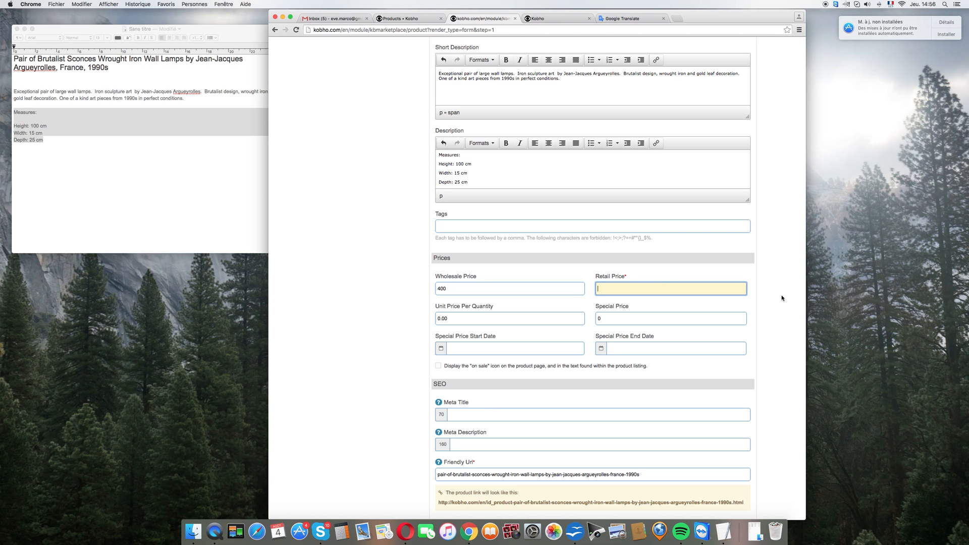
pyautogui.write('920')
pyautogui.click(369, 259)
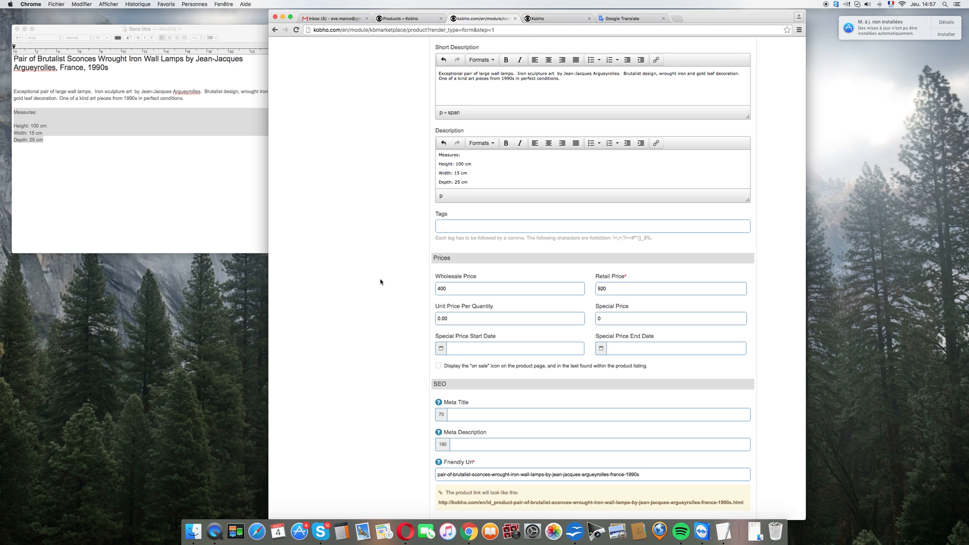
# Step: Set the product's available quantity to 1
pyautogui.scroll(-3, 380, 298)
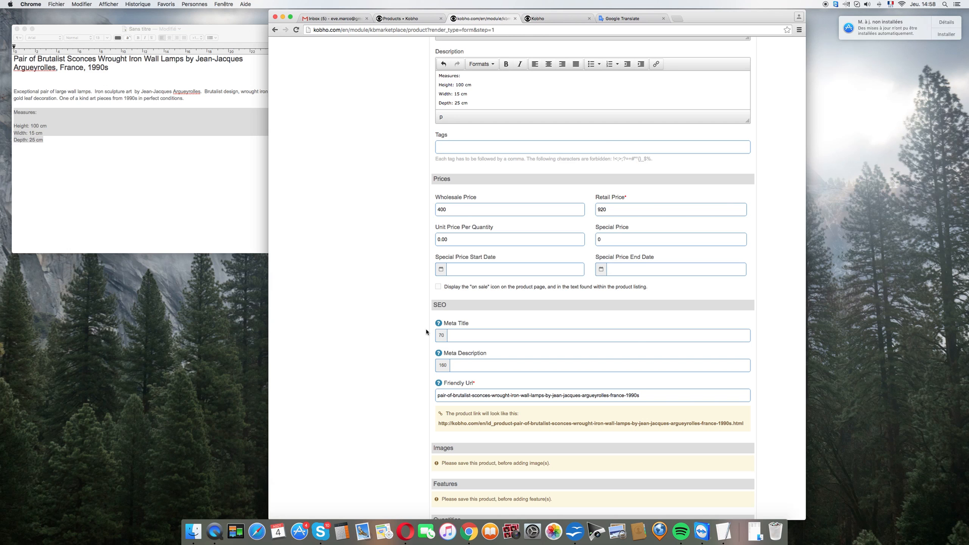
pyautogui.scroll(-2, 426, 332)
pyautogui.scroll(-1, 429, 258)
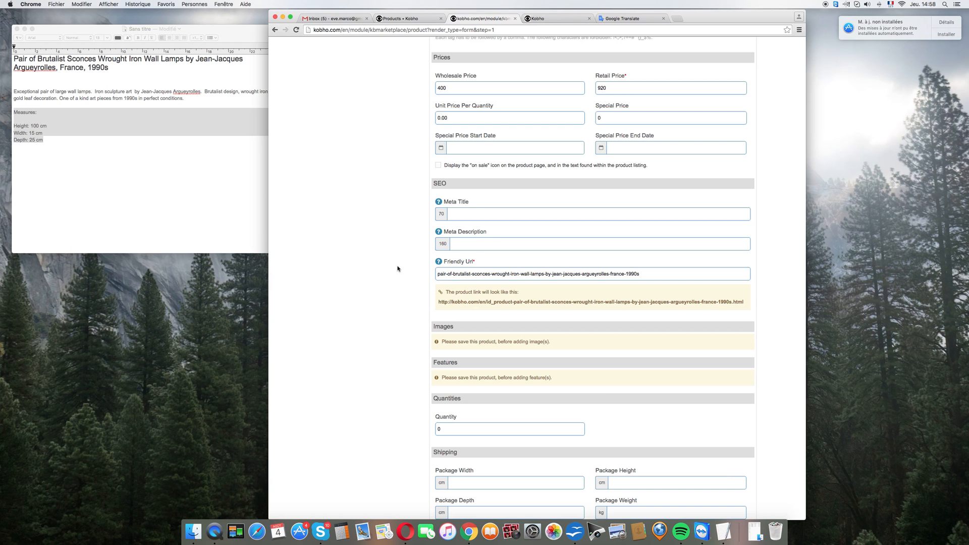
pyautogui.scroll(-4, 397, 269)
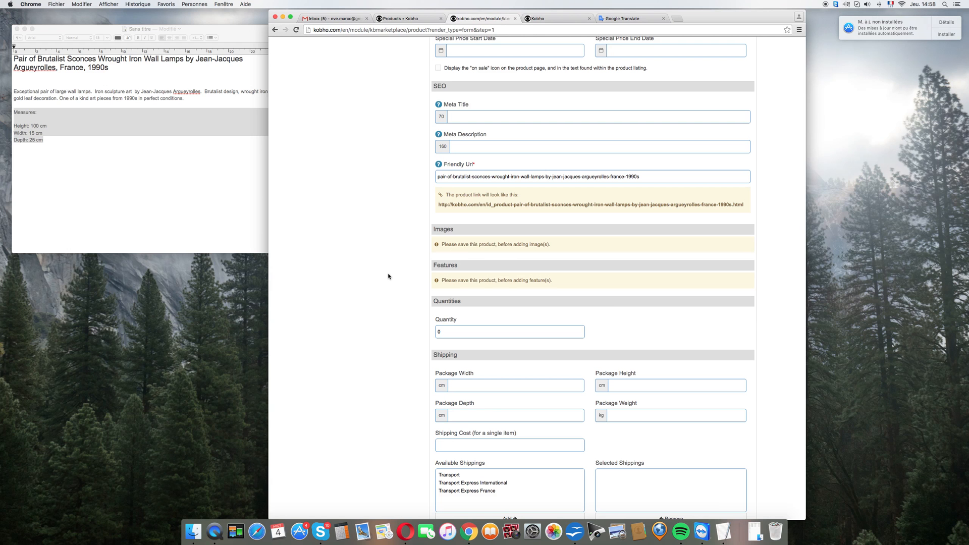
pyautogui.scroll(-3, 388, 276)
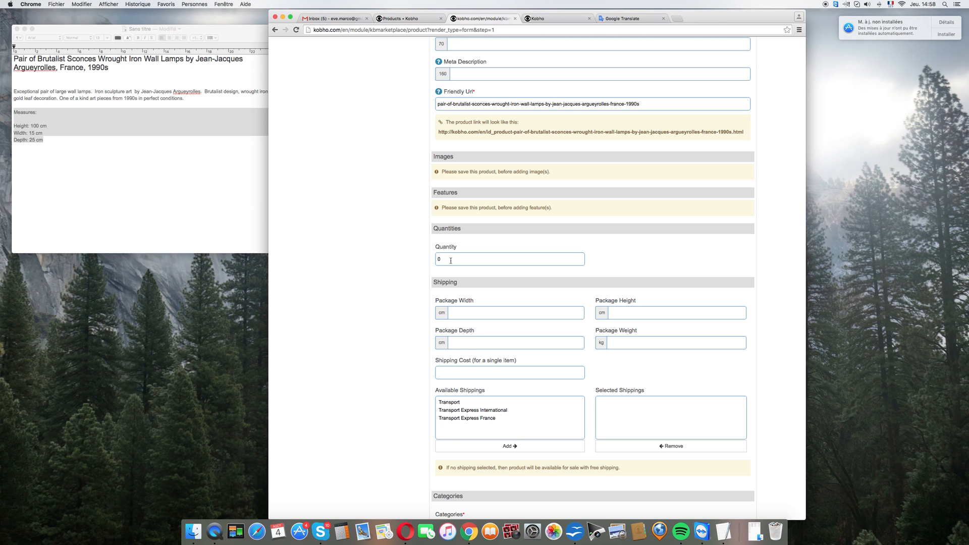
pyautogui.moveTo(449, 260); pyautogui.dragTo(410, 259)
pyautogui.write('1')
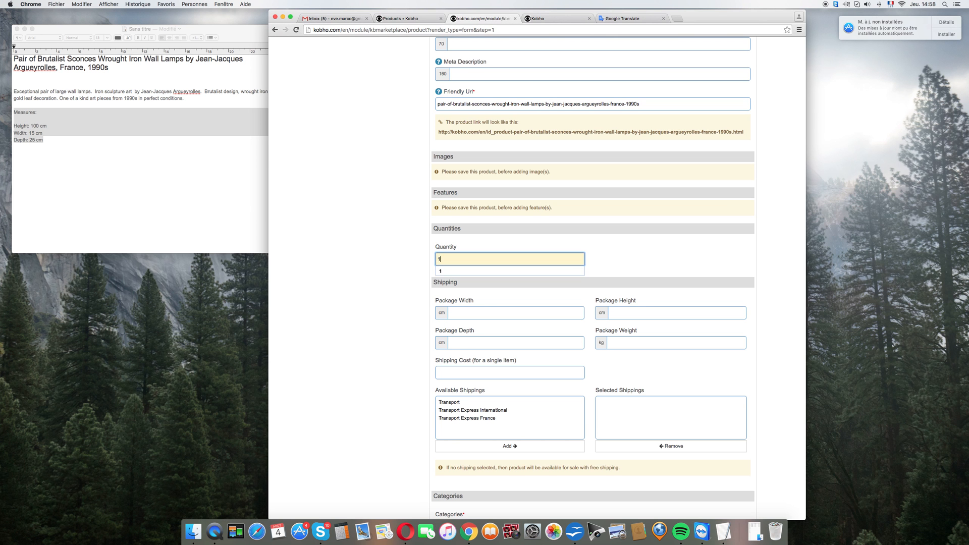
pyautogui.click(404, 261)
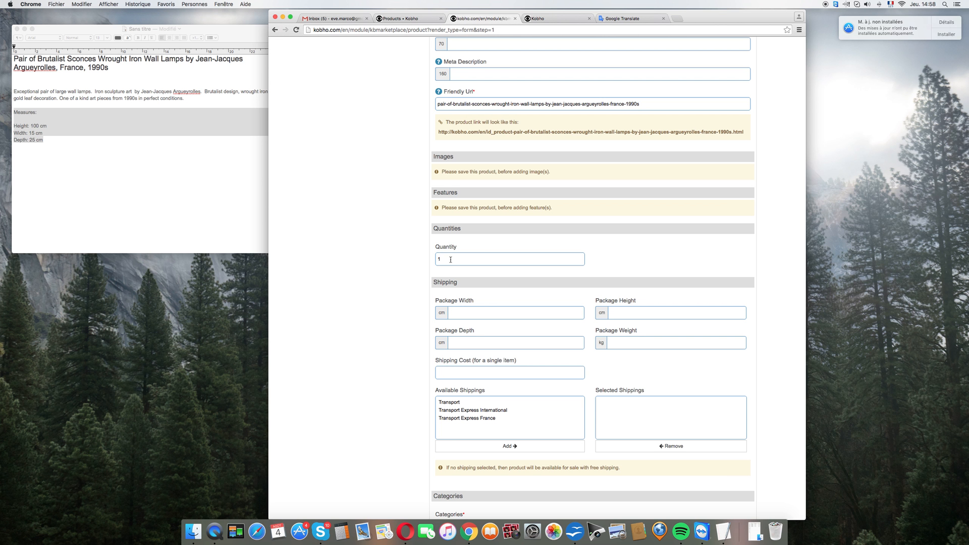
# Step: Change the product's available quantity to 2
pyautogui.moveTo(450, 260); pyautogui.dragTo(409, 256)
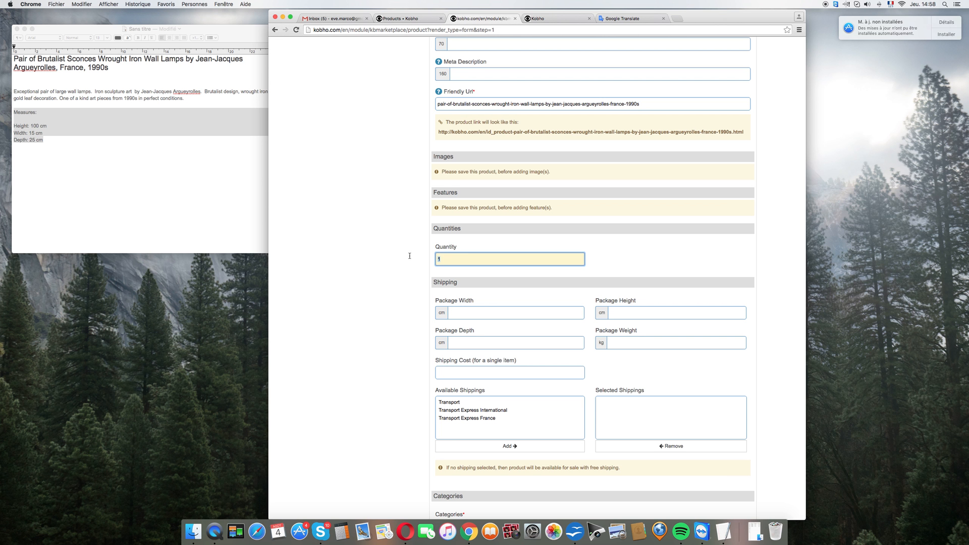
pyautogui.write('2')
pyautogui.click(392, 251)
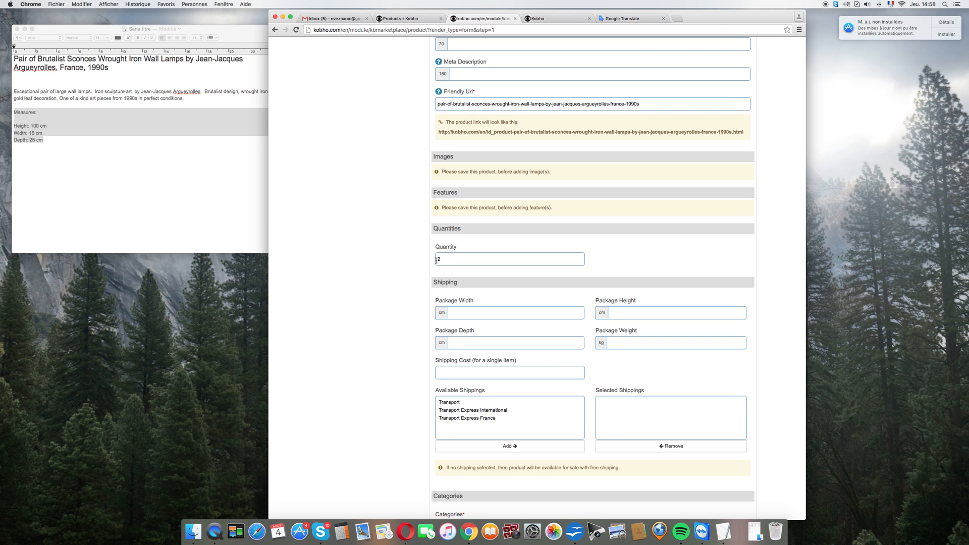
pyautogui.scroll(1, 436, 260)
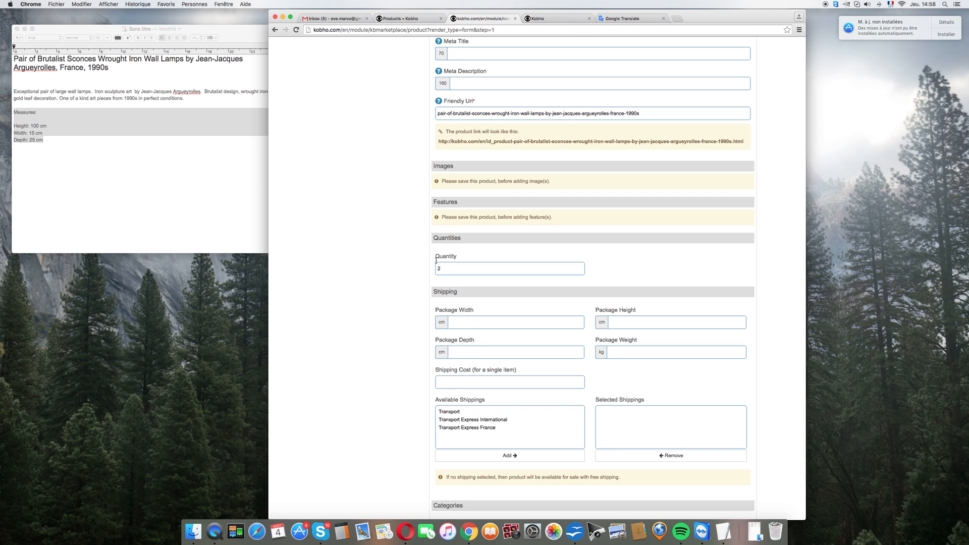
pyautogui.scroll(5, 436, 260)
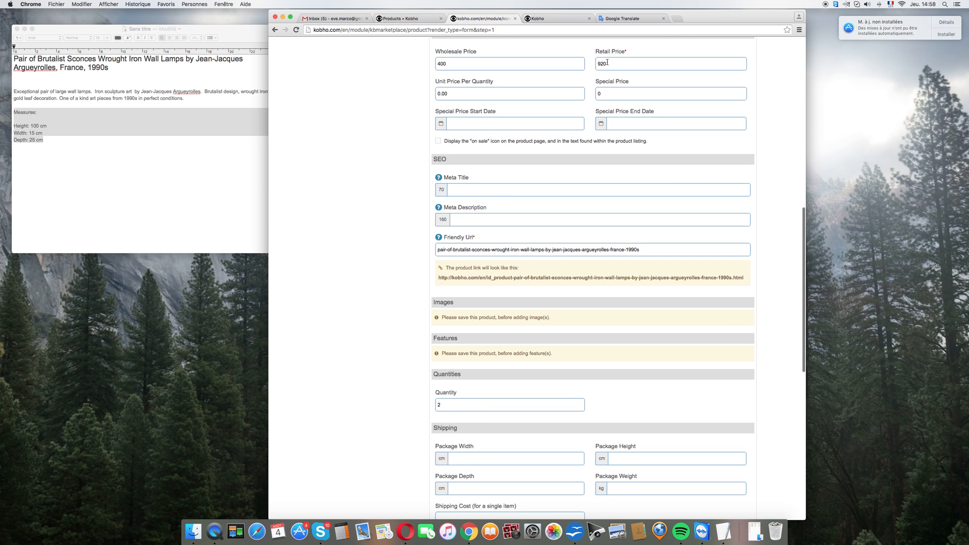
pyautogui.scroll(-3, 369, 248)
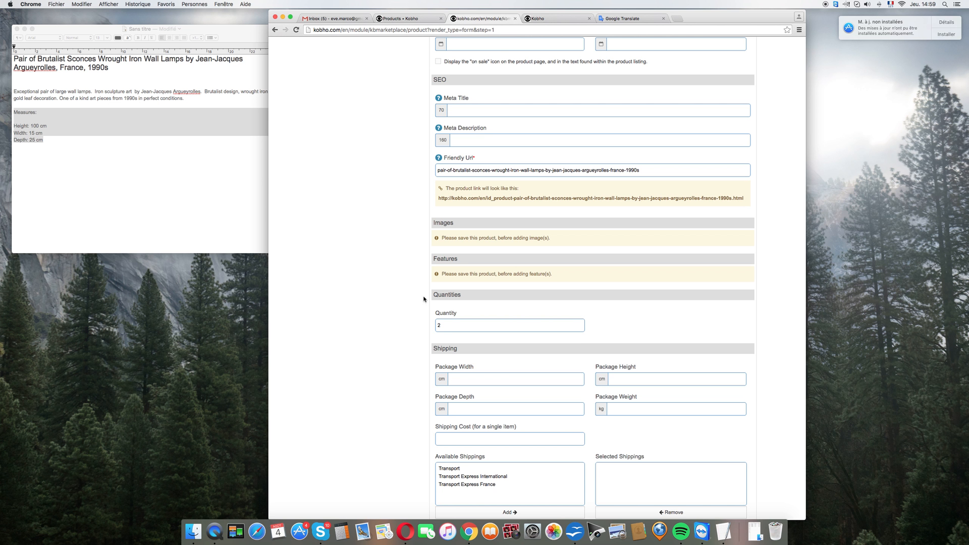
# Step: Set the product's available quantity back to 1
pyautogui.press('Tab')
pyautogui.write('1')
pyautogui.scroll(5, 363, 296)
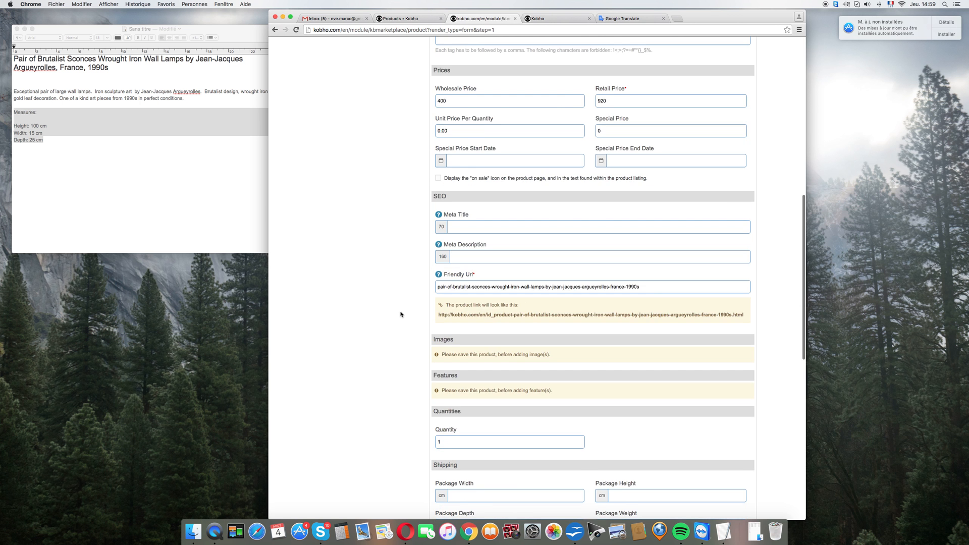
# Step: Set the package weight to 10 kg in the product's shipping details
pyautogui.scroll(-4, 400, 314)
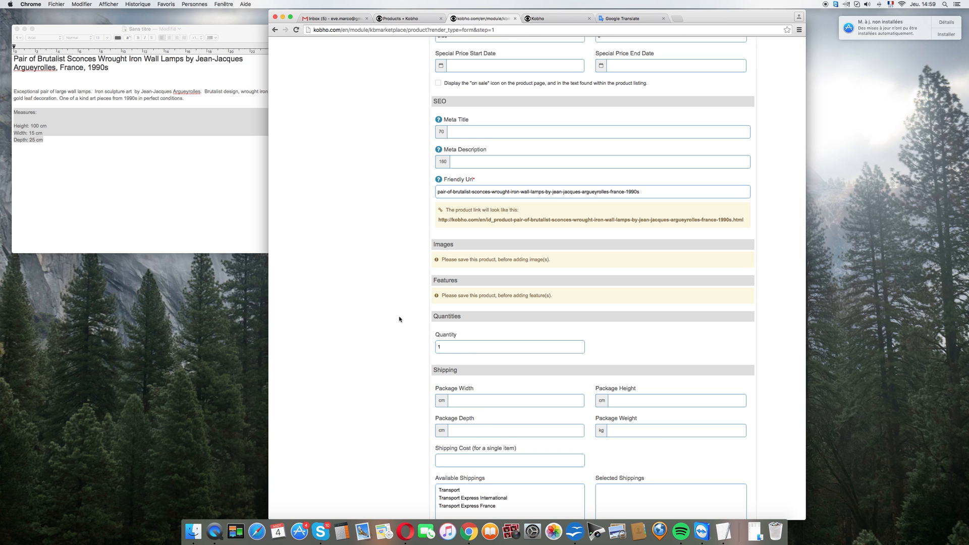
pyautogui.scroll(-5, 400, 319)
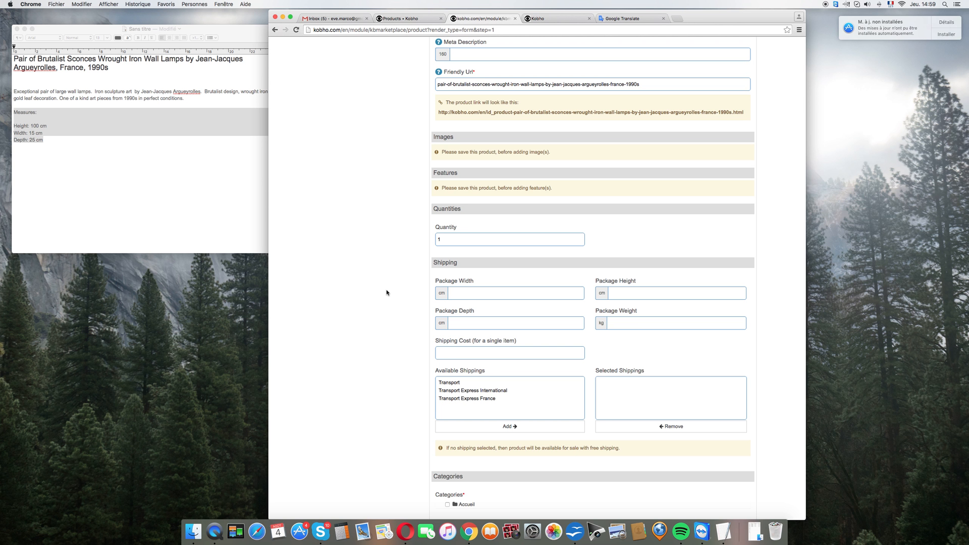
pyautogui.click(639, 325)
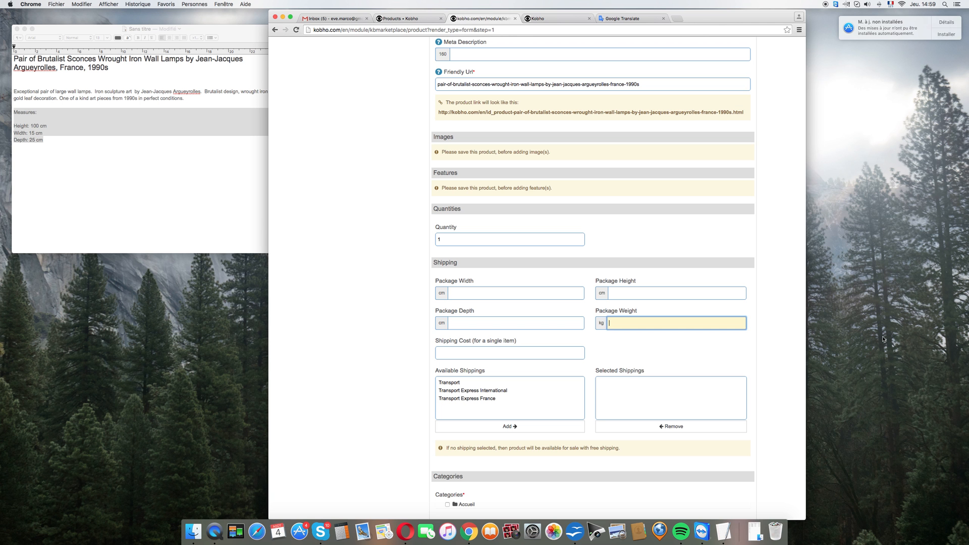
pyautogui.write('10')
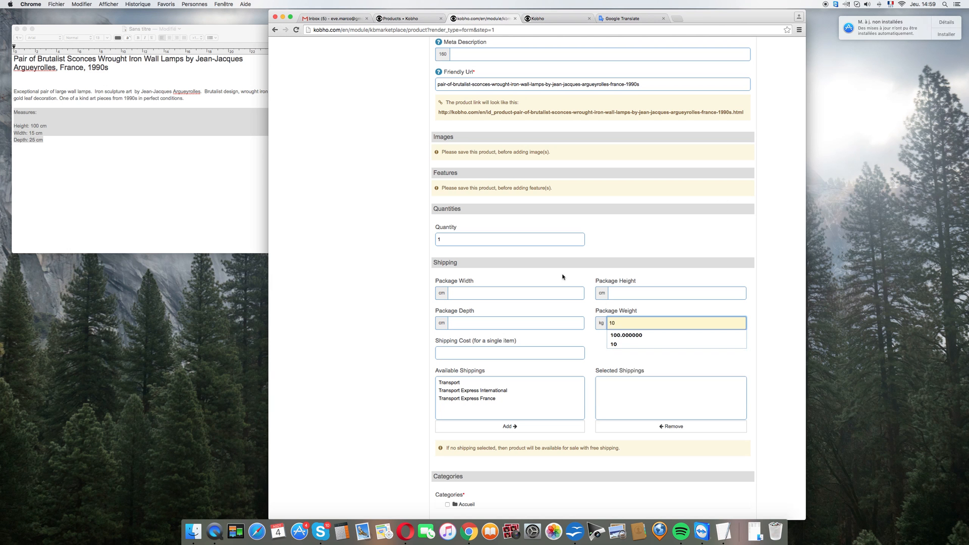
pyautogui.click(406, 258)
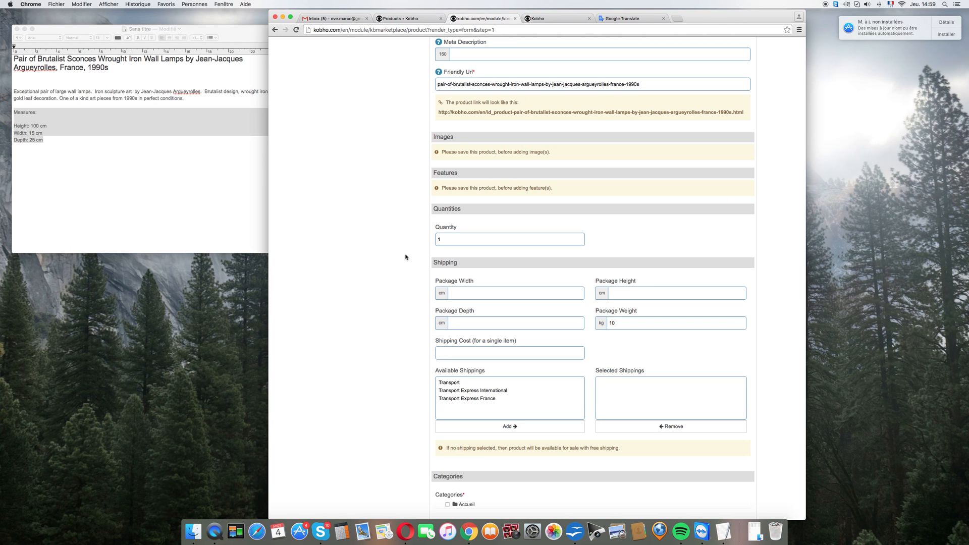
# Step: Add Transport Express International and Transport Express France to the product's selected shippings
pyautogui.click(475, 393)
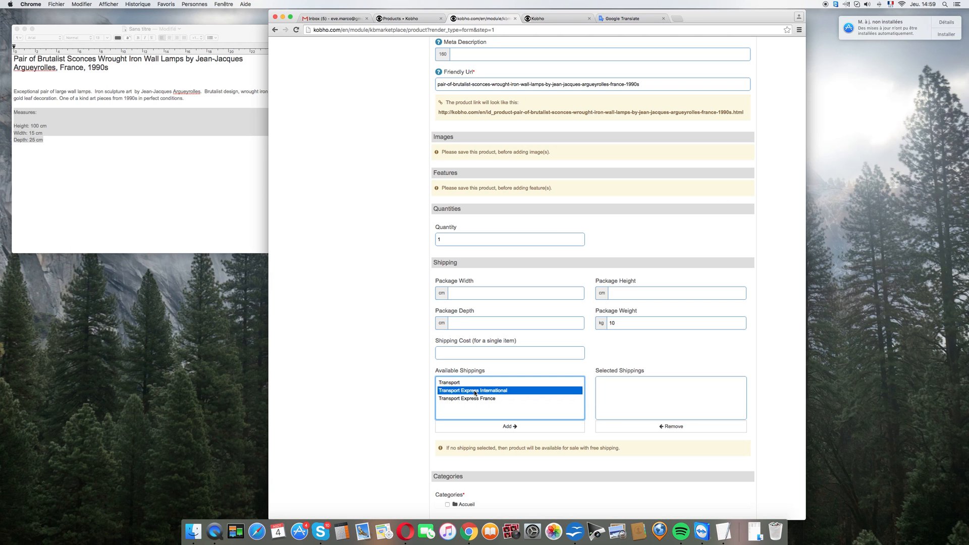
pyautogui.keyDown('shift'); pyautogui.click(472, 399); pyautogui.keyUp('shift')
pyautogui.click(505, 427)
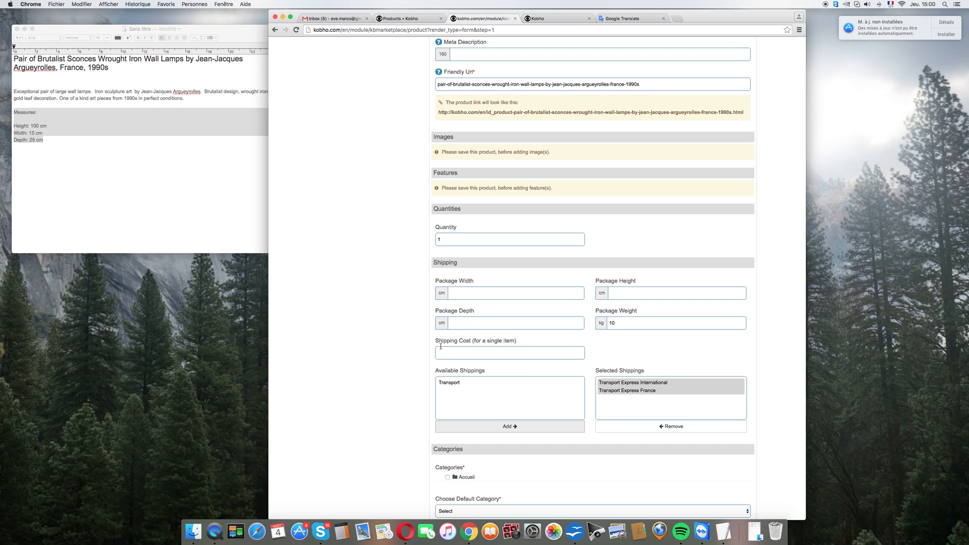
# Step: Assign the product to the Furniture category, its Lighting subcategory and the Sconces subcategory within Lighting
pyautogui.scroll(-2, 440, 346)
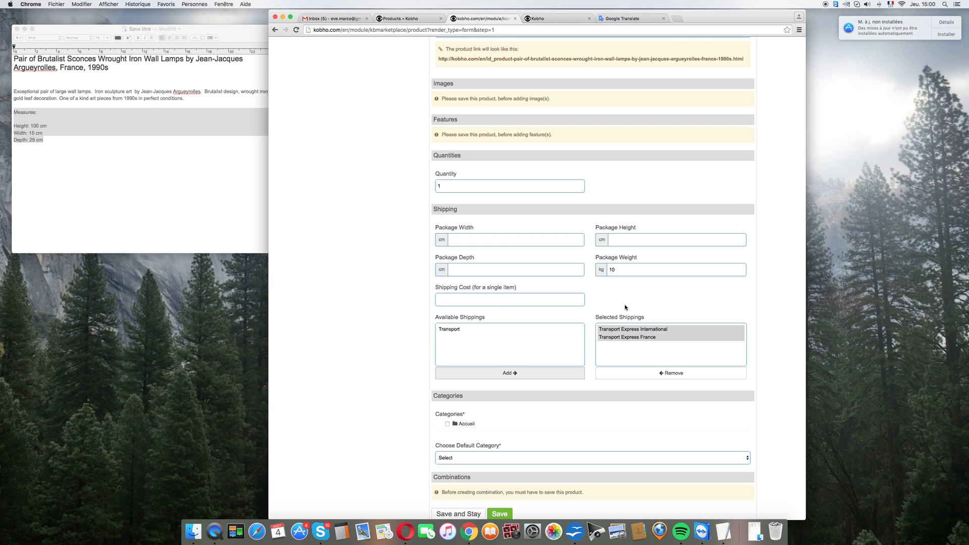
pyautogui.scroll(-6, 389, 347)
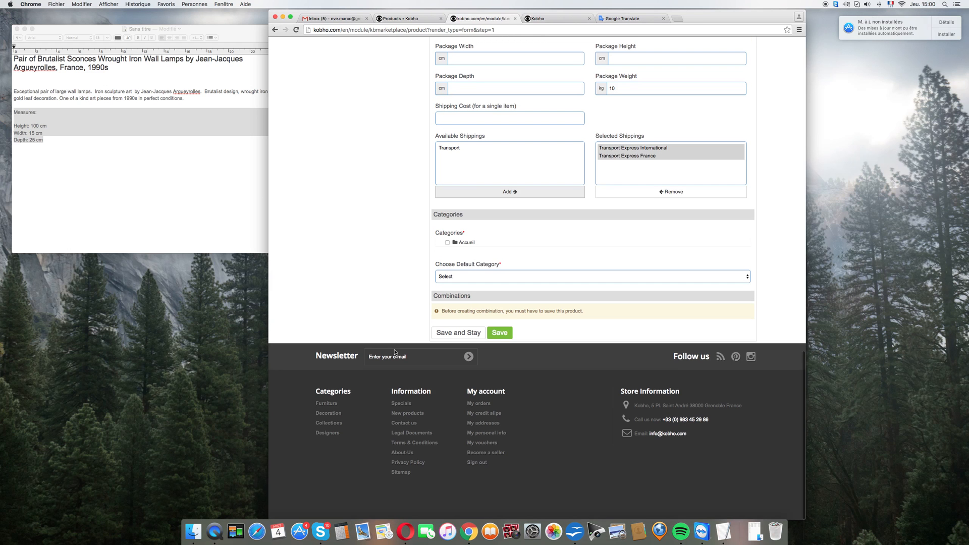
pyautogui.click(466, 242)
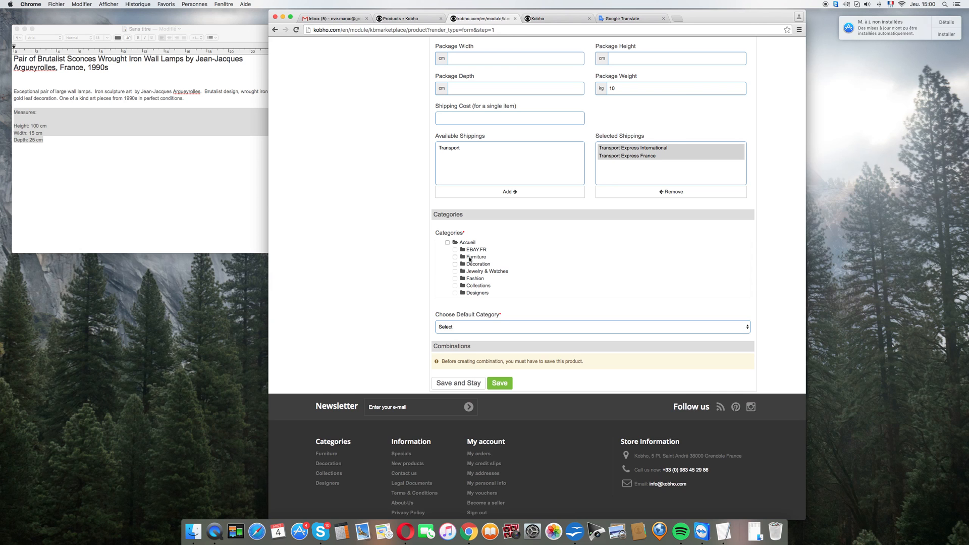
pyautogui.click(470, 258)
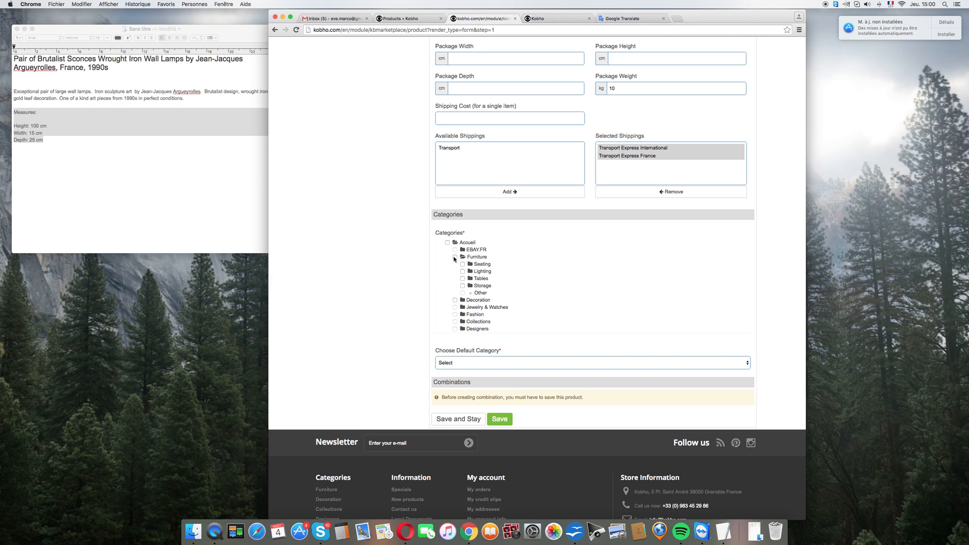
pyautogui.click(454, 258)
pyautogui.click(479, 272)
pyautogui.click(463, 271)
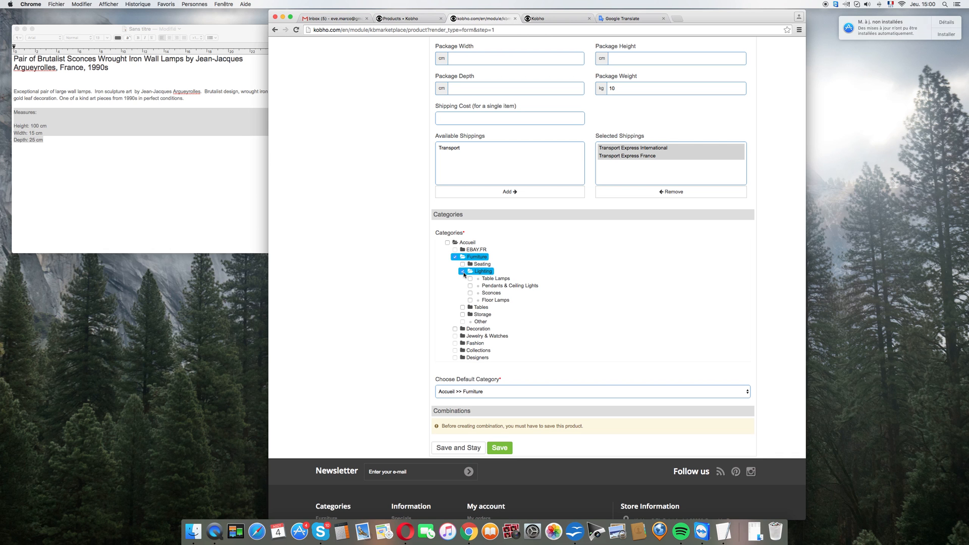
pyautogui.click(470, 293)
# Step: Set the default category to Accueil >> Furniture >> Lighting >> Sconces and save the product while staying on its form
pyautogui.click(506, 393)
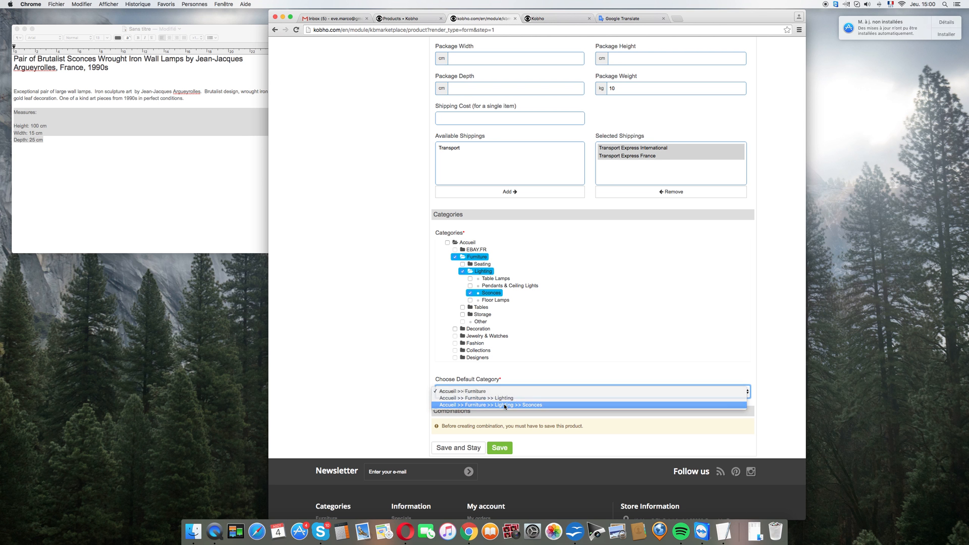
pyautogui.click(504, 405)
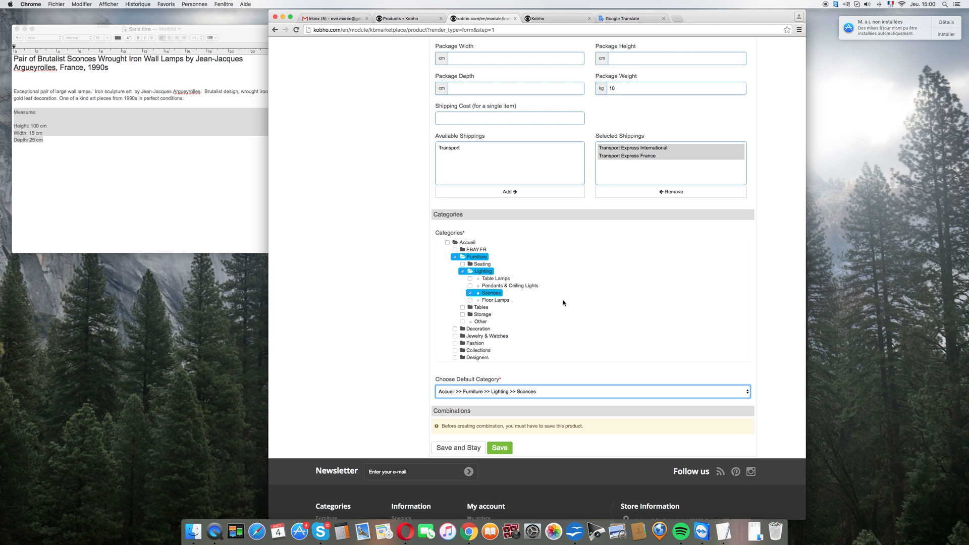
pyautogui.scroll(-4, 564, 303)
pyautogui.click(457, 352)
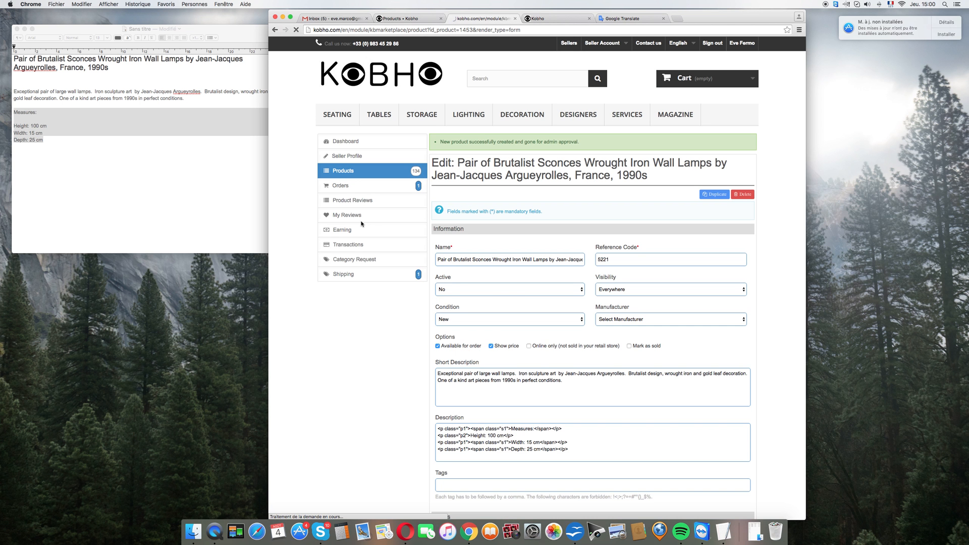
# Step: Add all ten DSC photos from the photo folder to the product's images and start their upload
pyautogui.scroll(-5, 386, 323)
pyautogui.scroll(-1, 385, 323)
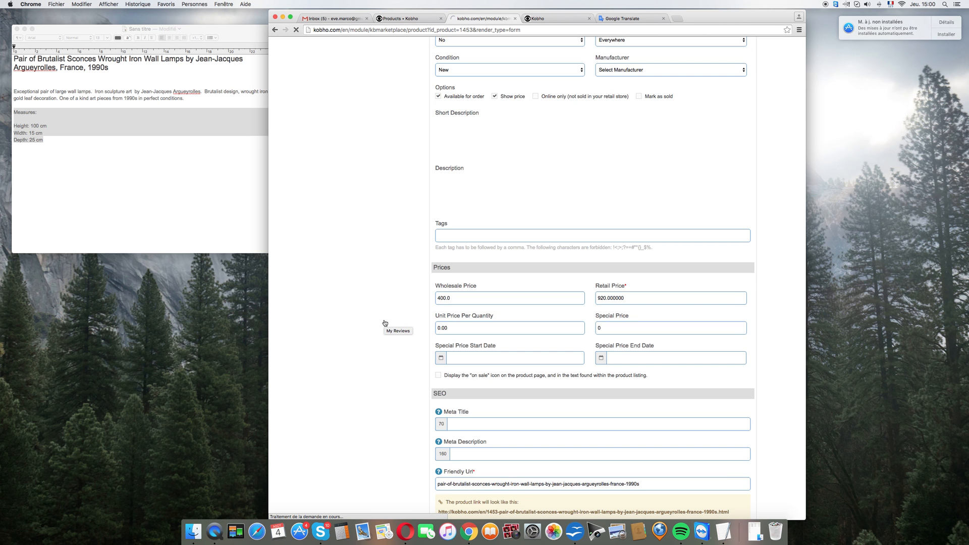
pyautogui.scroll(-4, 385, 323)
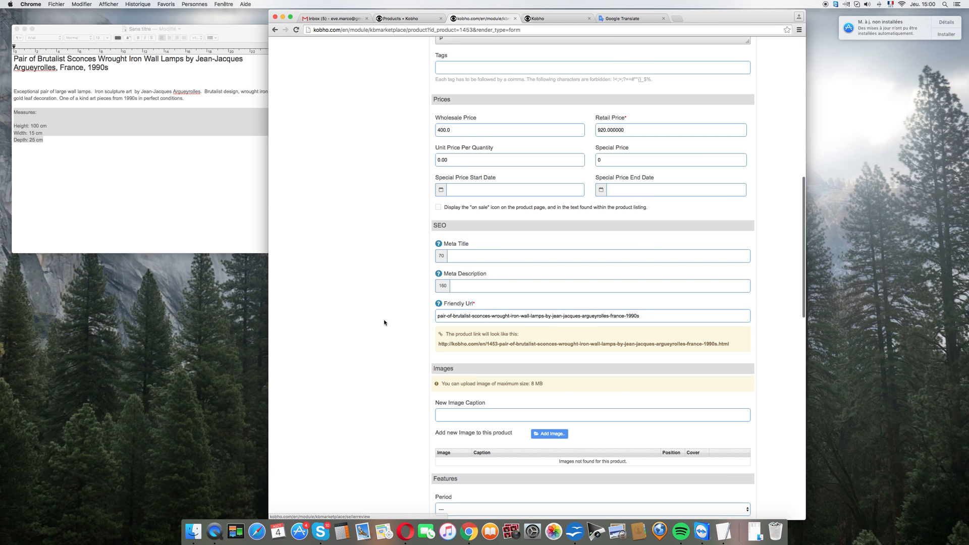
pyautogui.scroll(-2, 384, 323)
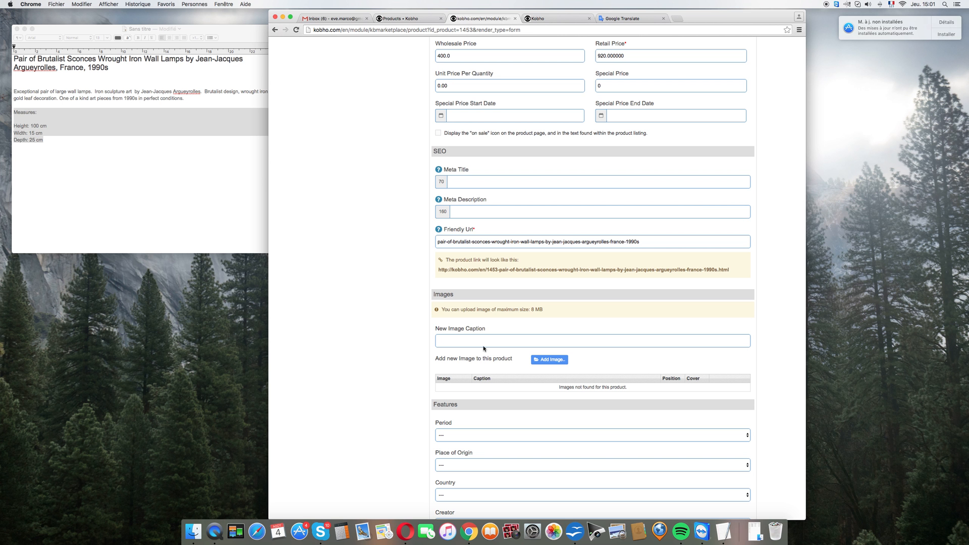
pyautogui.click(549, 361)
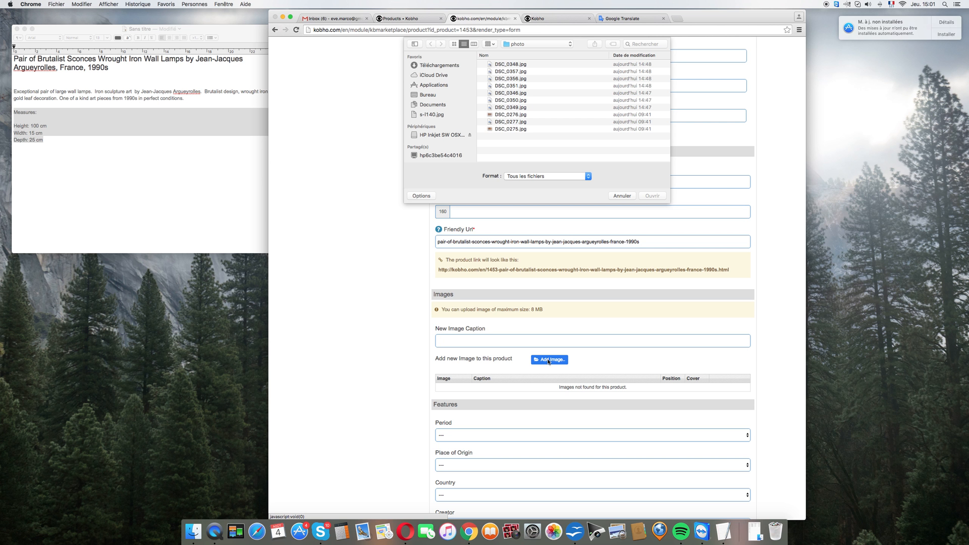
pyautogui.click(515, 132)
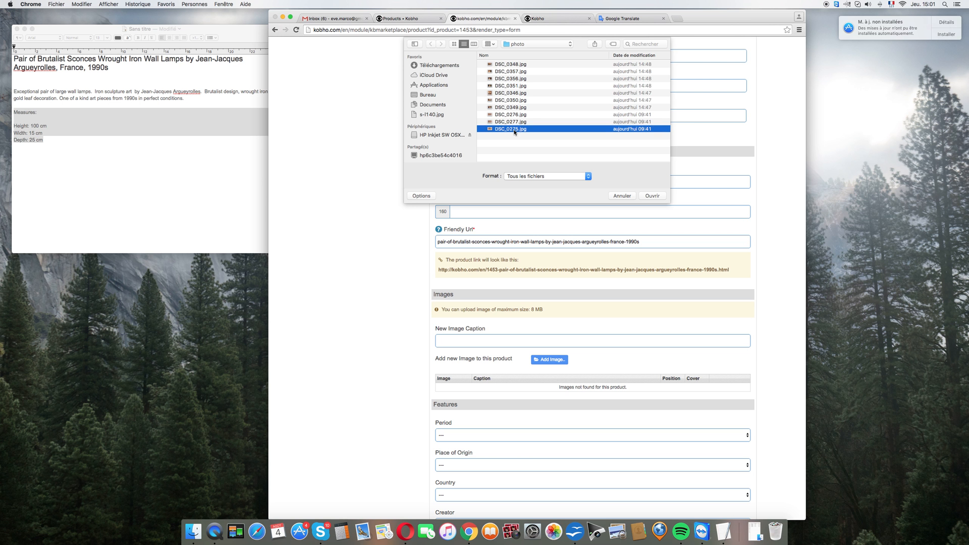
pyautogui.hotkey('shift', 'Up')
pyautogui.hotkey('shift', 'Up')
pyautogui.hotkey('shift', 'Up')
pyautogui.hotkey('shift', 'Up')
pyautogui.hotkey('shift', 'Up')
pyautogui.hotkey('shift', 'Up')
pyautogui.hotkey('shift', 'Up')
pyautogui.hotkey('shift', 'Up')
pyautogui.hotkey('shift', 'Up')
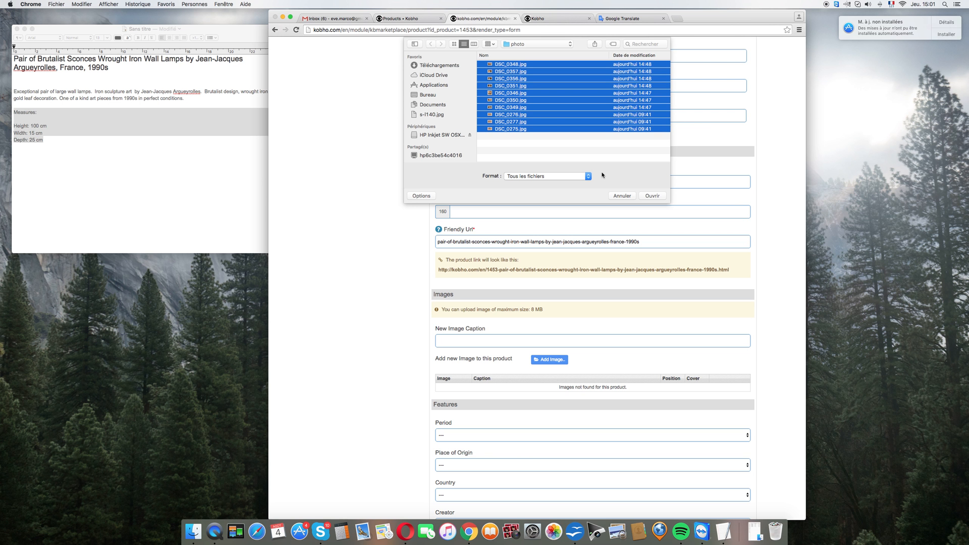
pyautogui.click(652, 196)
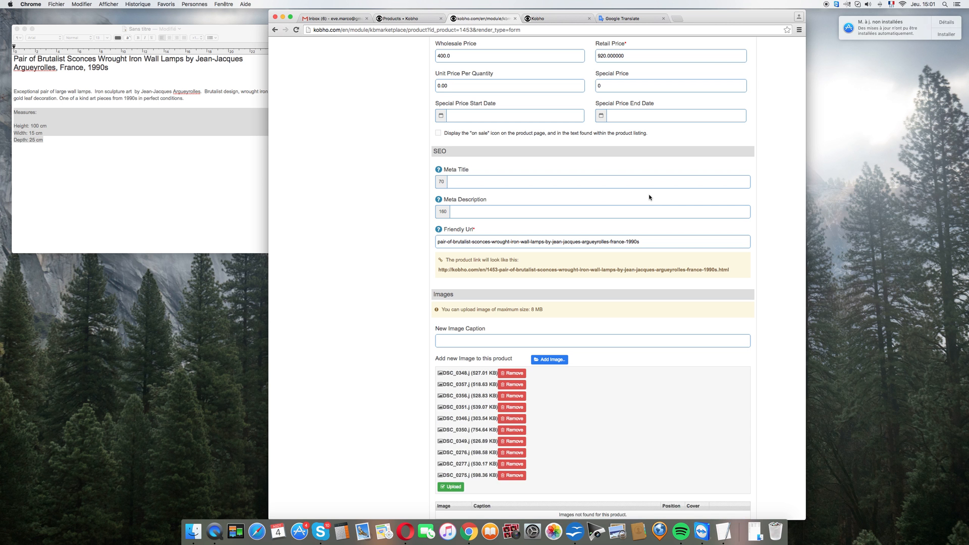
pyautogui.scroll(-2, 679, 338)
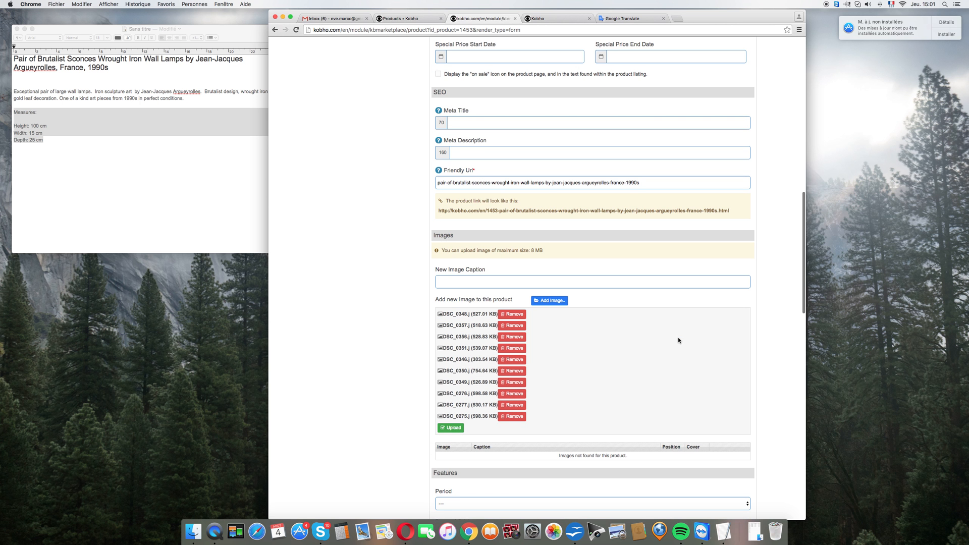
pyautogui.click(456, 428)
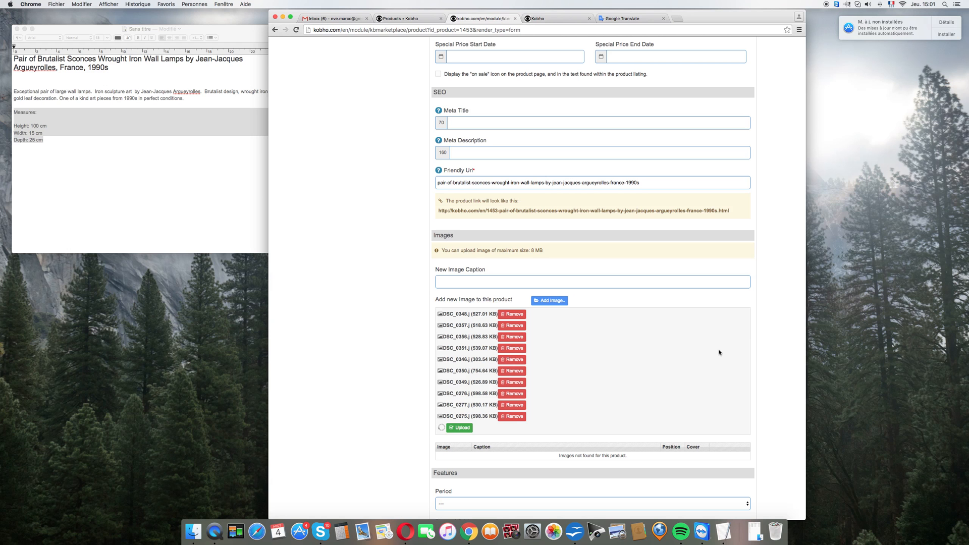
pyautogui.scroll(1, 487, 417)
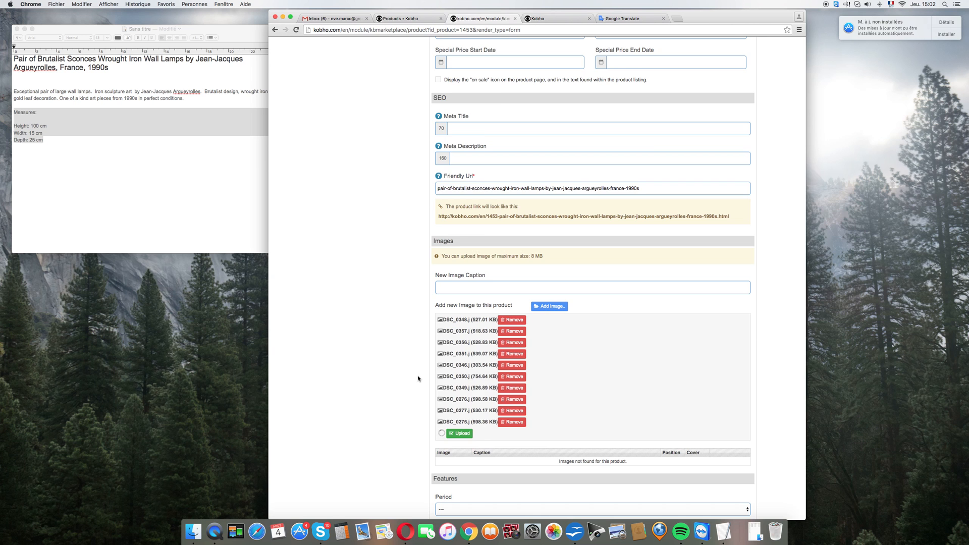
pyautogui.scroll(-5, 418, 378)
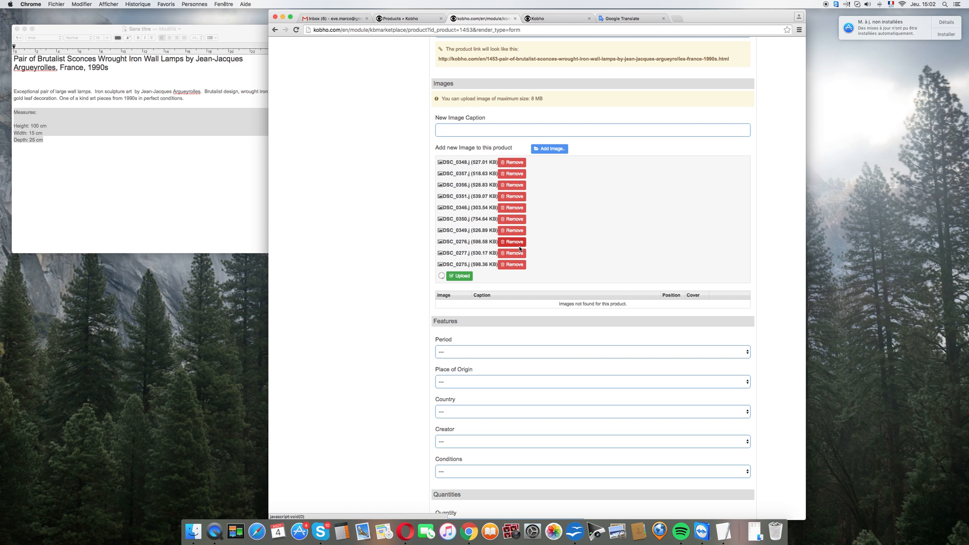
pyautogui.scroll(1, 438, 194)
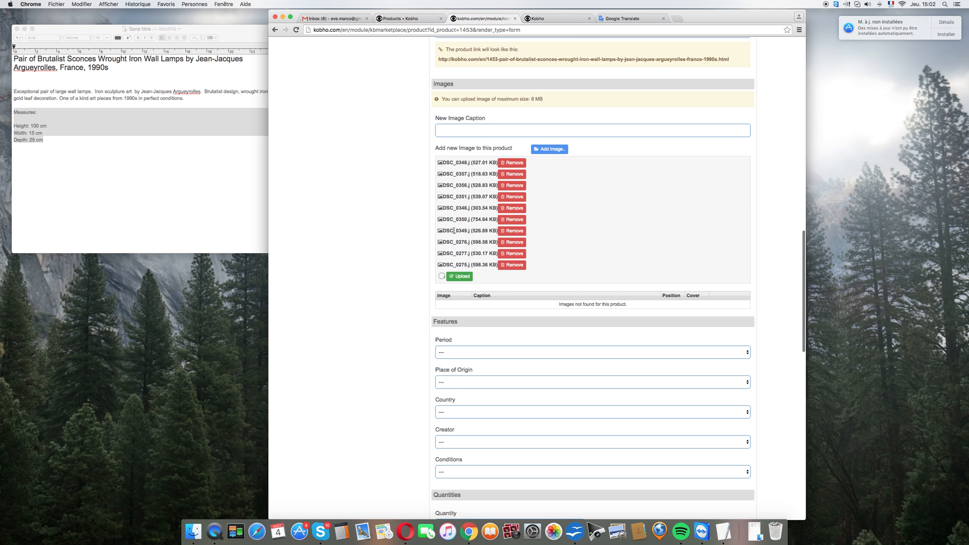
pyautogui.scroll(1, 450, 212)
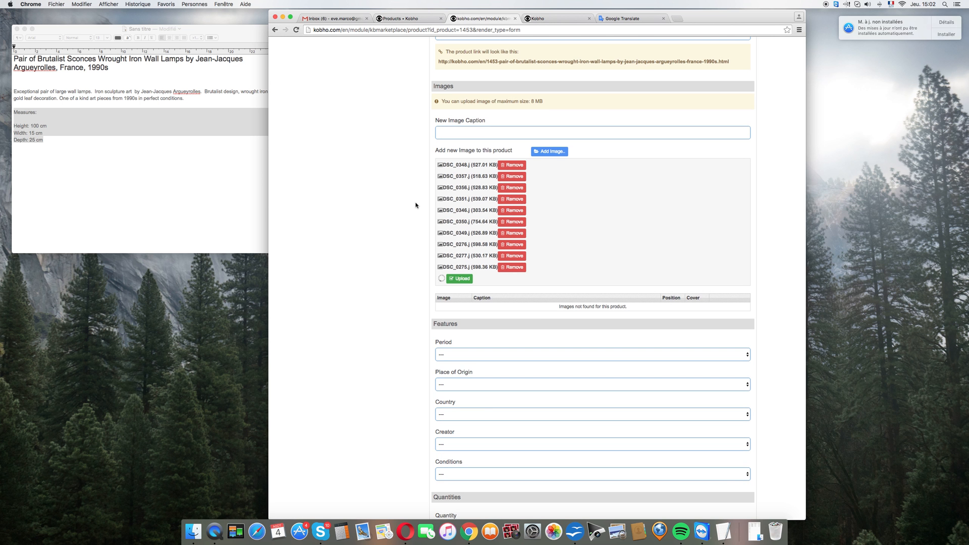
pyautogui.scroll(-5, 414, 205)
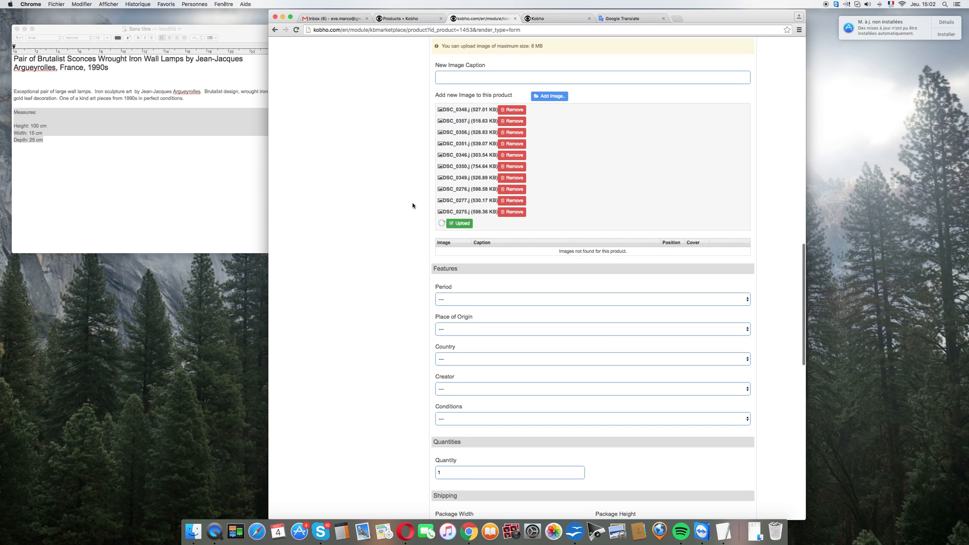
# Step: Set the product's Period to 20th Century, Place of Origin to Europe and Country to France in its features
pyautogui.scroll(-3, 413, 206)
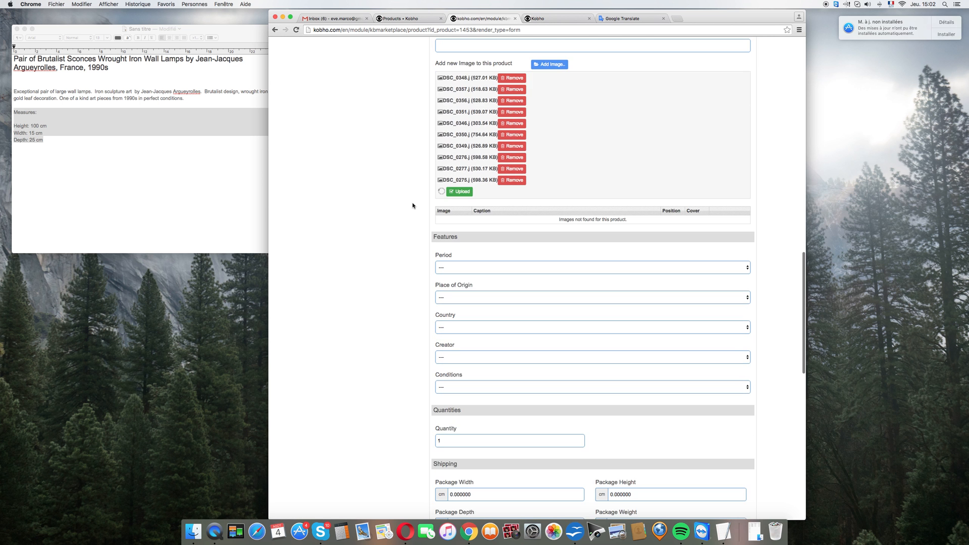
pyautogui.click(466, 268)
pyautogui.click(464, 301)
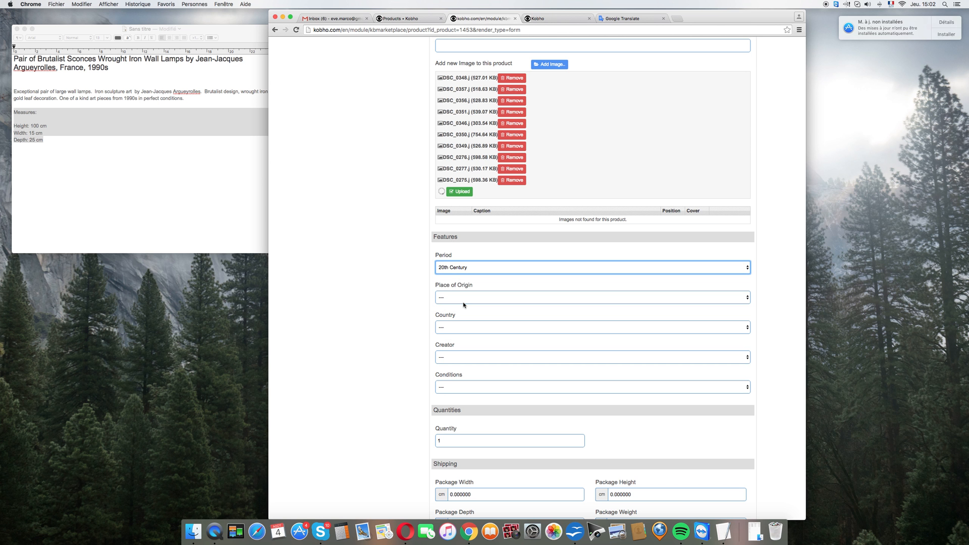
pyautogui.click(464, 300)
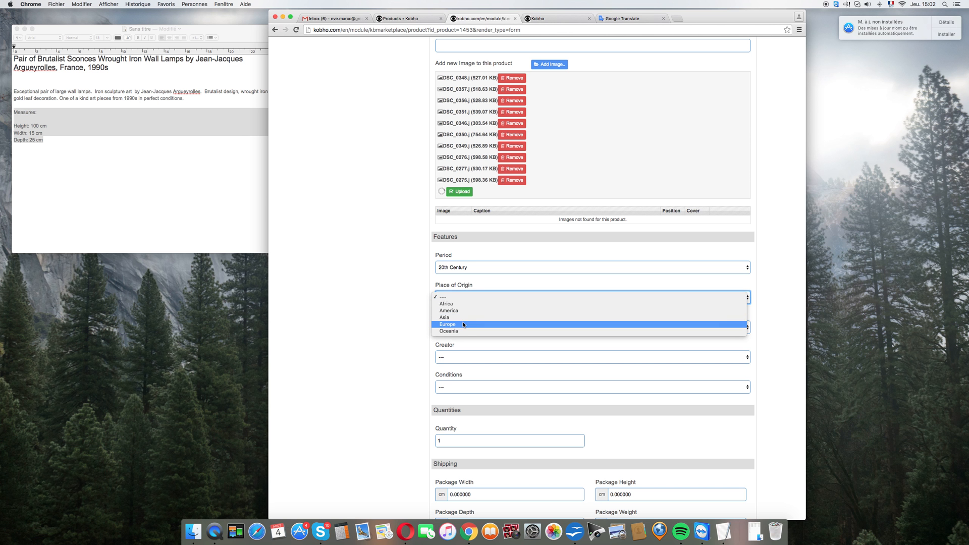
pyautogui.click(464, 324)
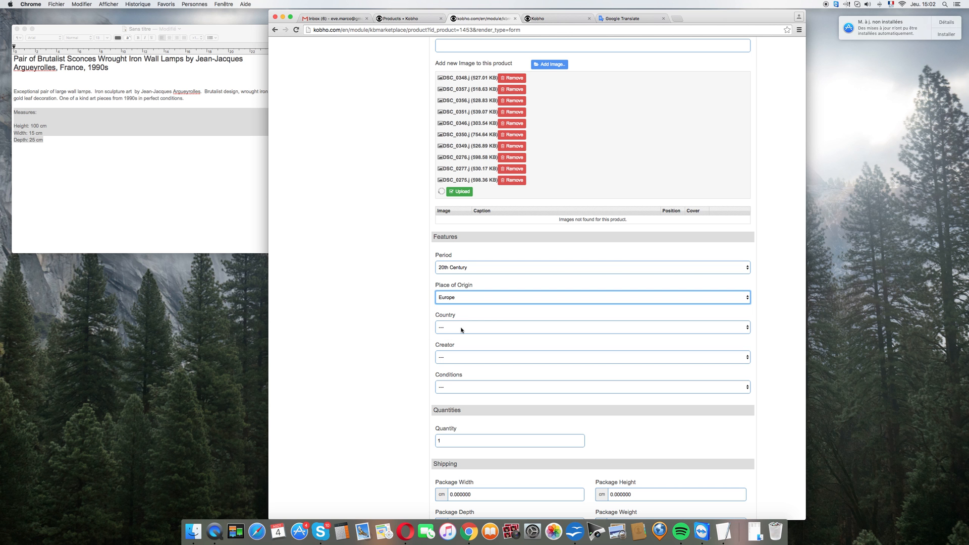
pyautogui.click(461, 330)
pyautogui.click(459, 341)
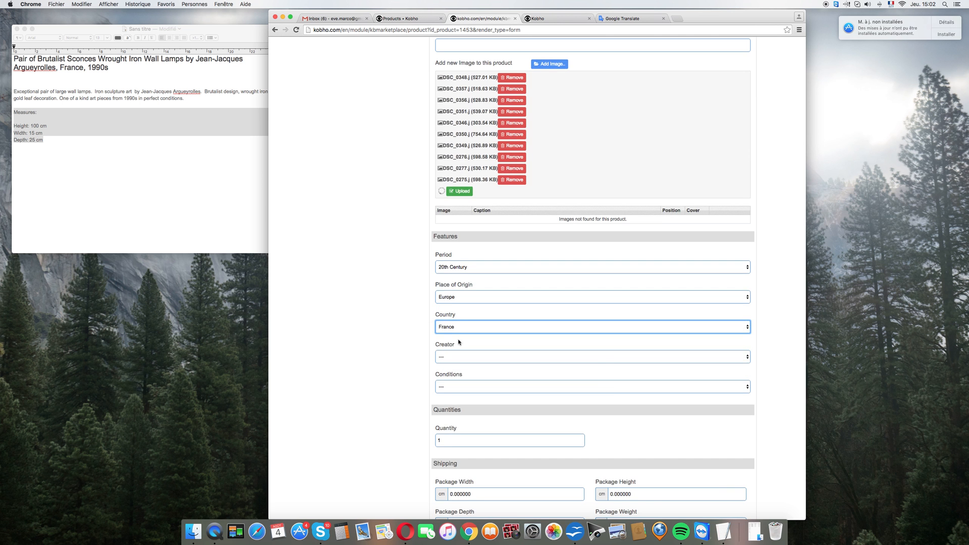
# Step: Set the product's Creator feature to Argueyrolles and its Conditions feature to Excellent
pyautogui.scroll(-3, 465, 298)
pyautogui.click(466, 228)
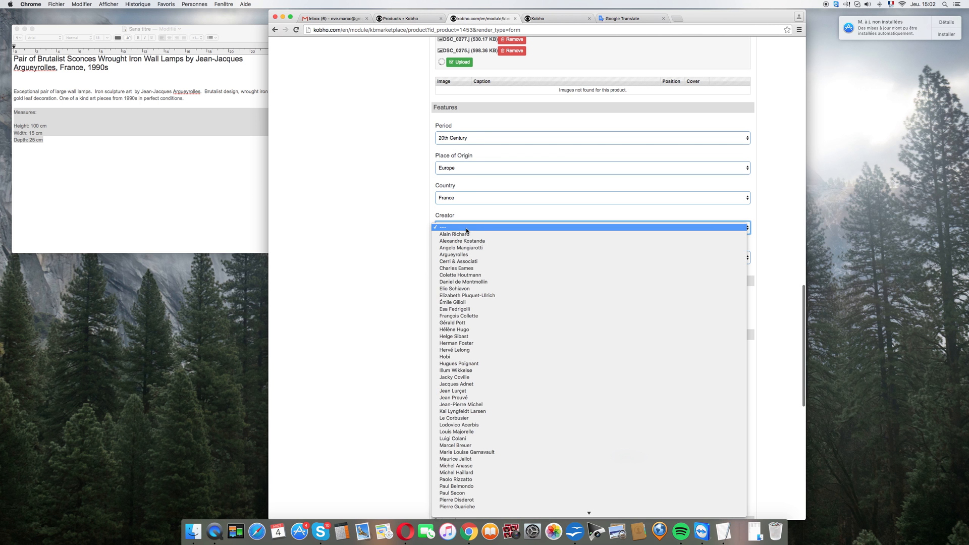
pyautogui.click(466, 255)
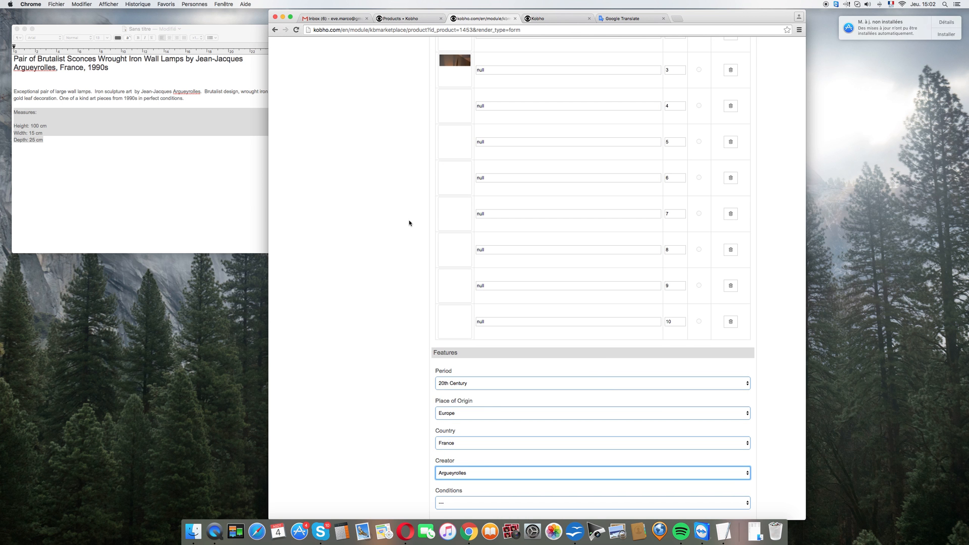
pyautogui.scroll(-10, 409, 223)
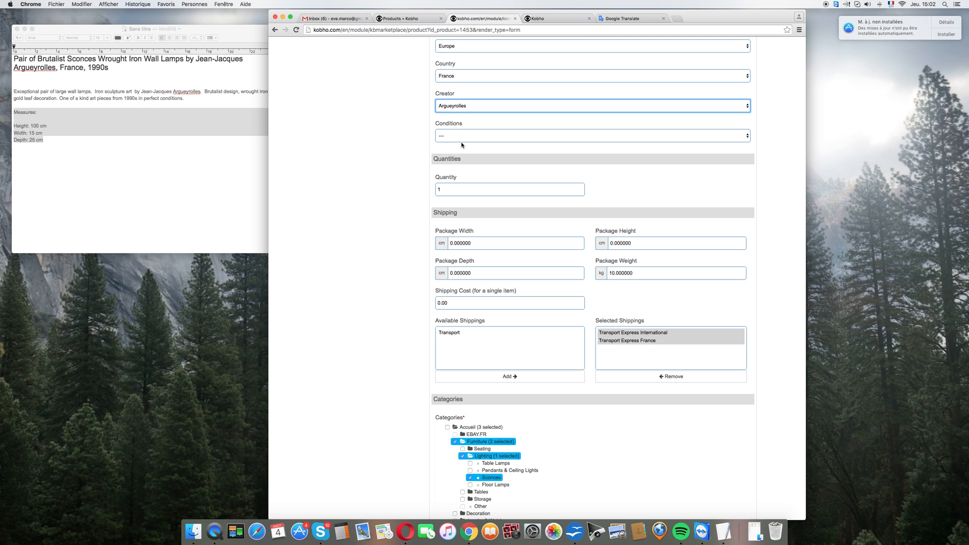
pyautogui.scroll(-1, 461, 145)
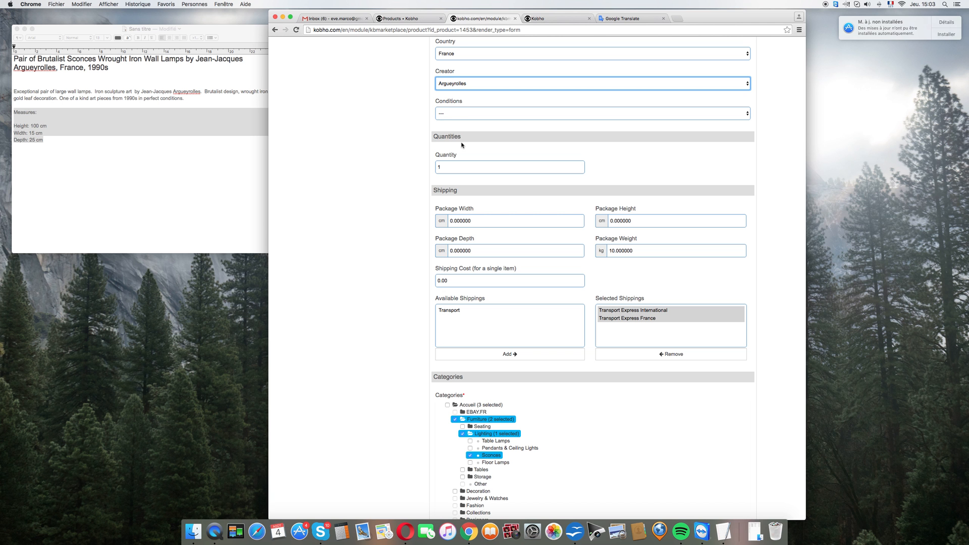
pyautogui.click(464, 114)
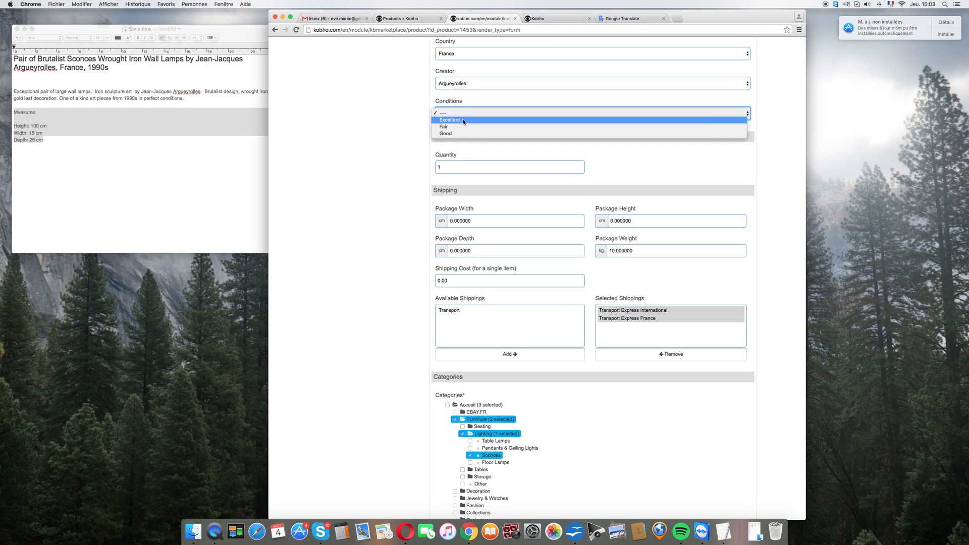
pyautogui.click(463, 119)
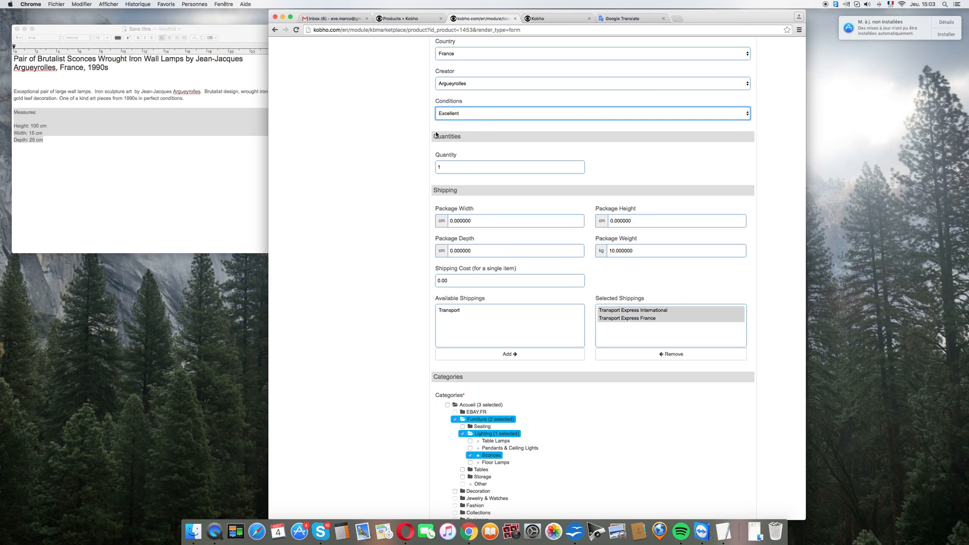
pyautogui.click(454, 114)
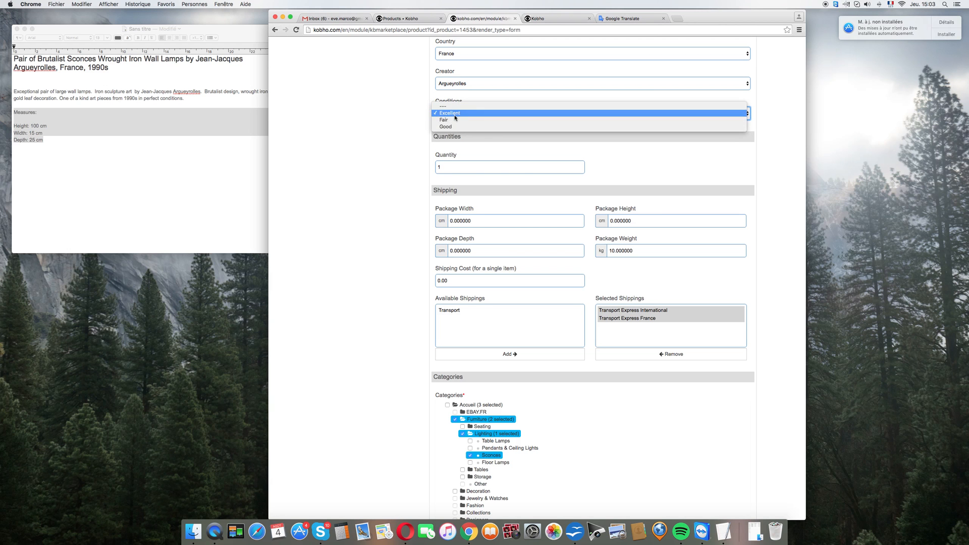
pyautogui.click(397, 118)
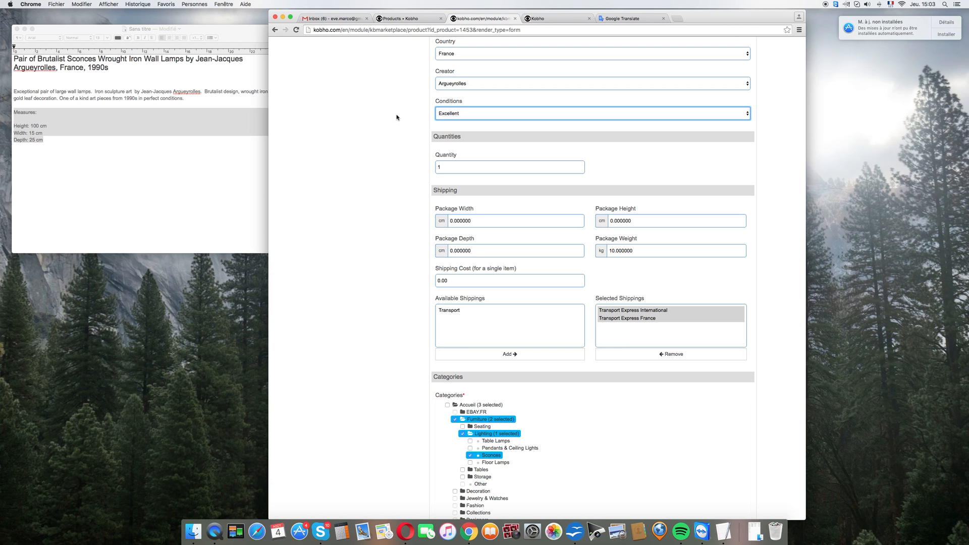
# Step: Check the uploaded photos and filled-in features, and save the product while staying on its form
pyautogui.scroll(10, 397, 118)
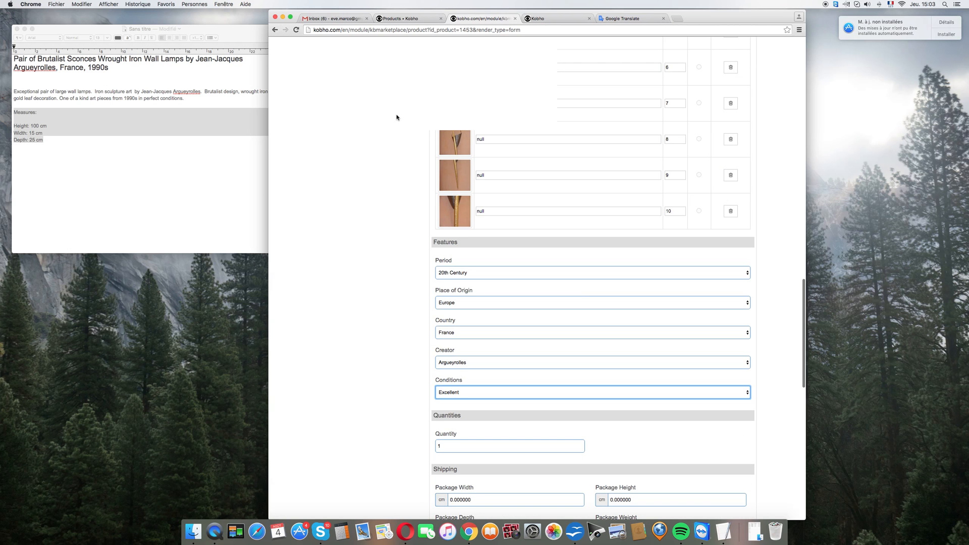
pyautogui.scroll(15, 397, 118)
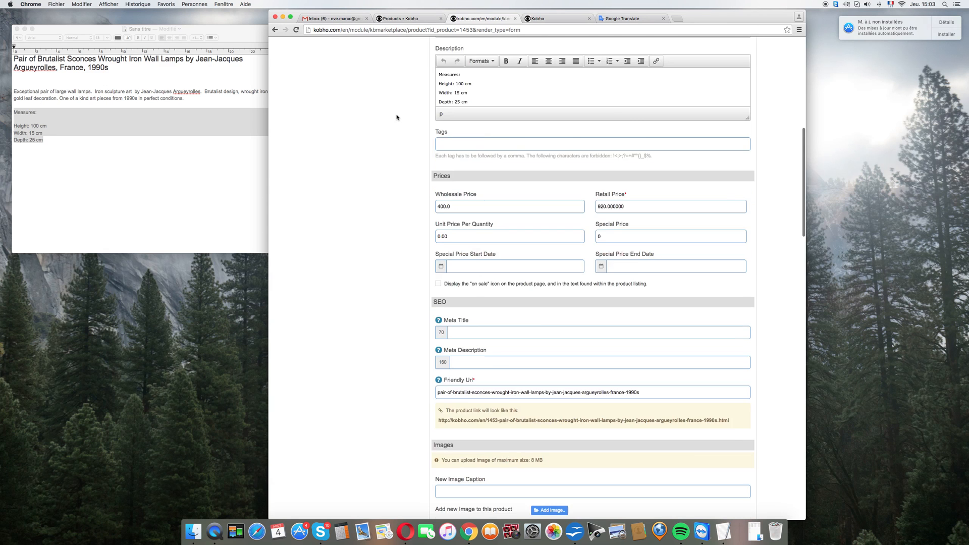
pyautogui.scroll(-4, 396, 117)
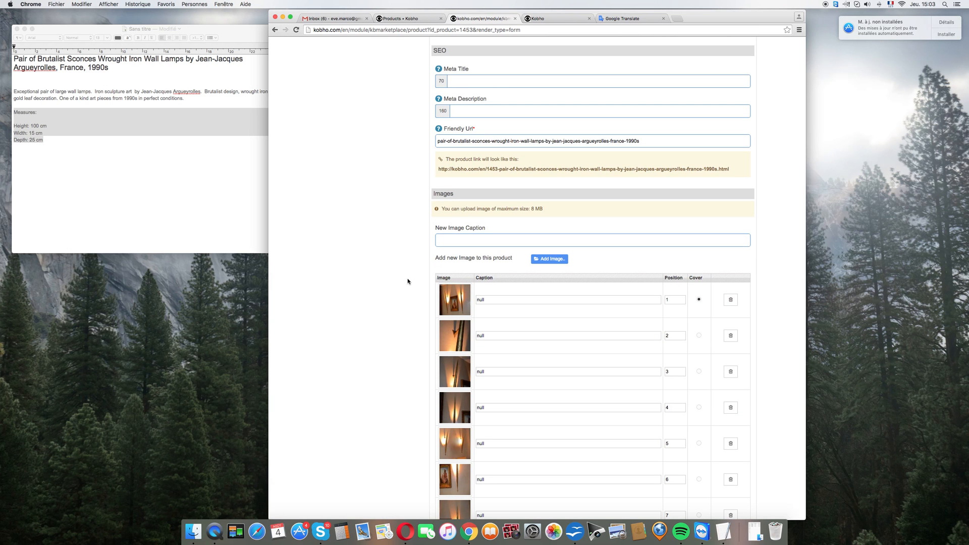
pyautogui.scroll(-2, 408, 282)
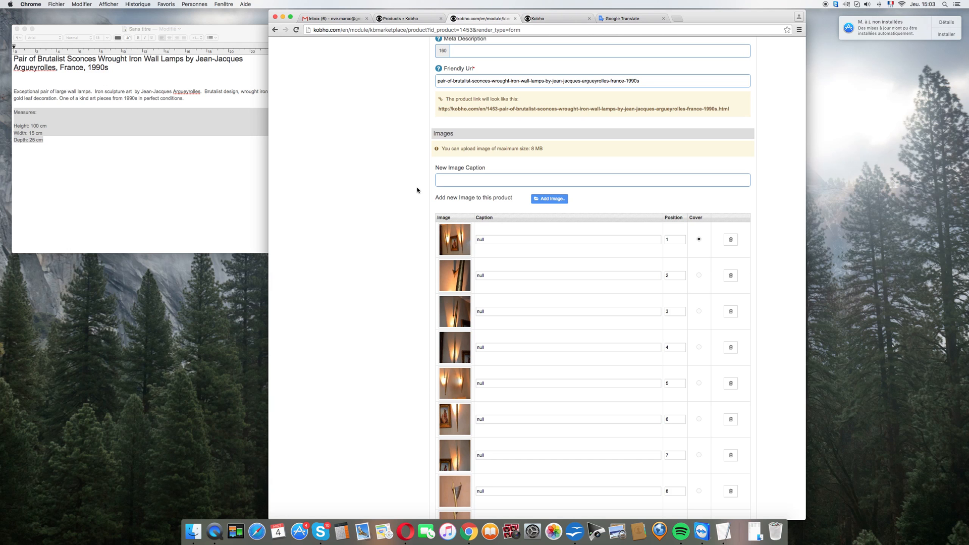
pyautogui.scroll(-15, 417, 190)
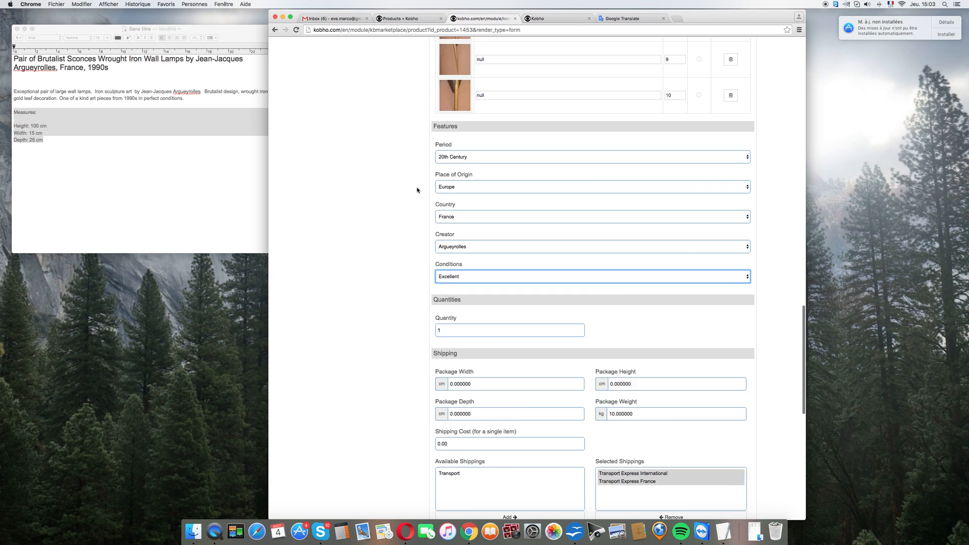
pyautogui.scroll(-8, 417, 189)
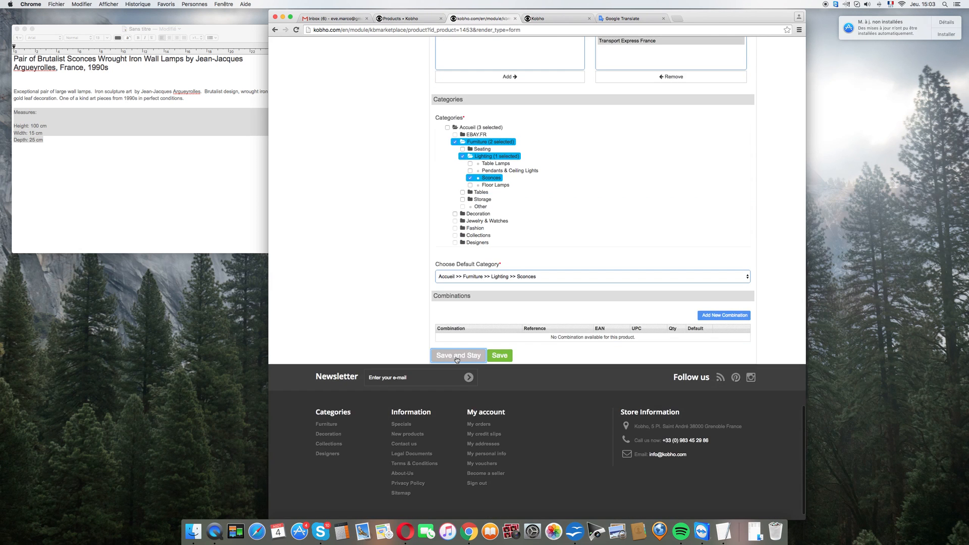
pyautogui.click(459, 355)
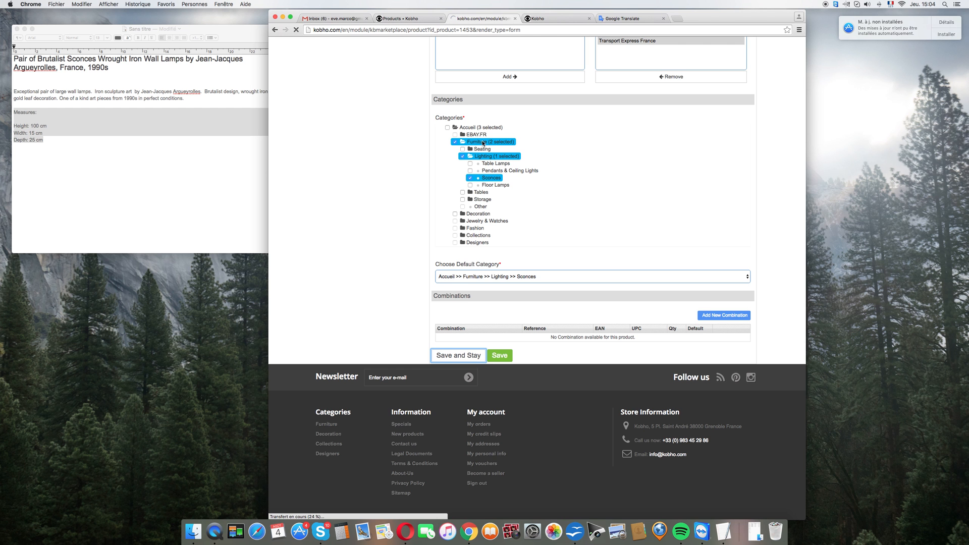
# Step: Make the image at position 5, showing both lit lamps, the product's cover
pyautogui.scroll(8, 451, 180)
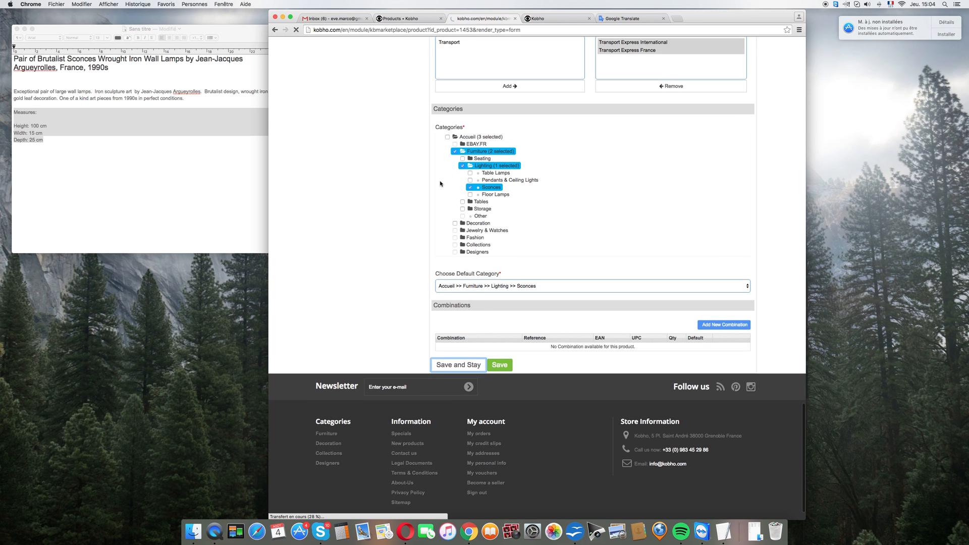
pyautogui.scroll(9, 625, 169)
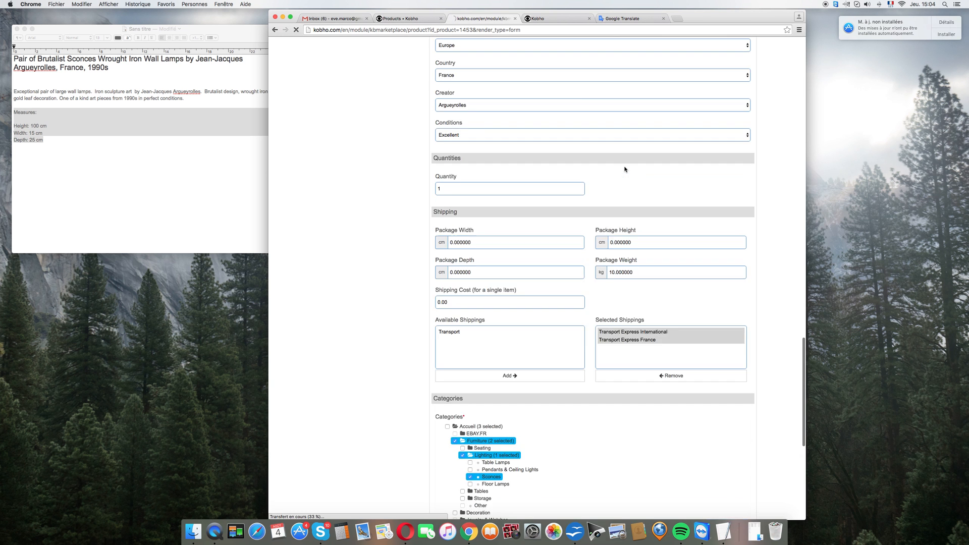
pyautogui.scroll(15, 569, 201)
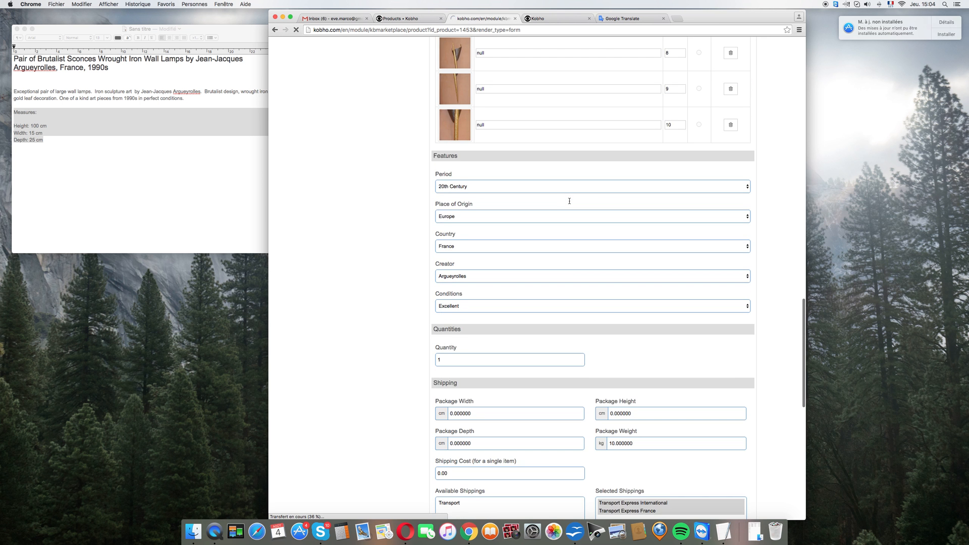
pyautogui.scroll(1, 569, 203)
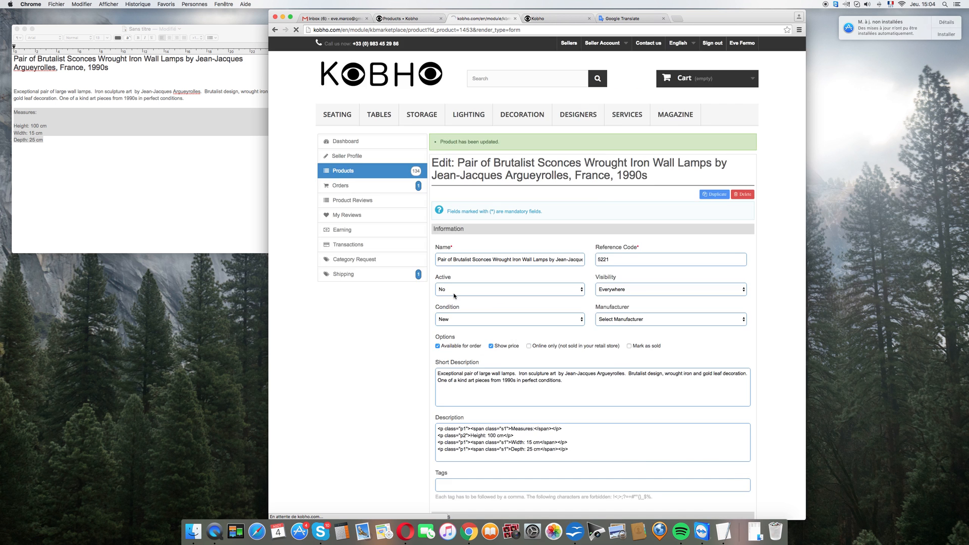
pyautogui.scroll(-15, 453, 294)
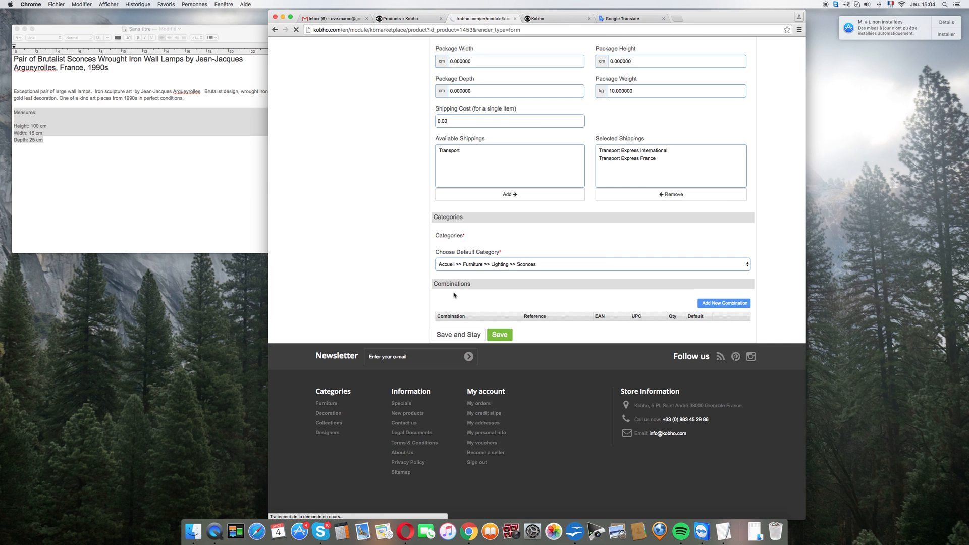
pyautogui.scroll(15, 454, 295)
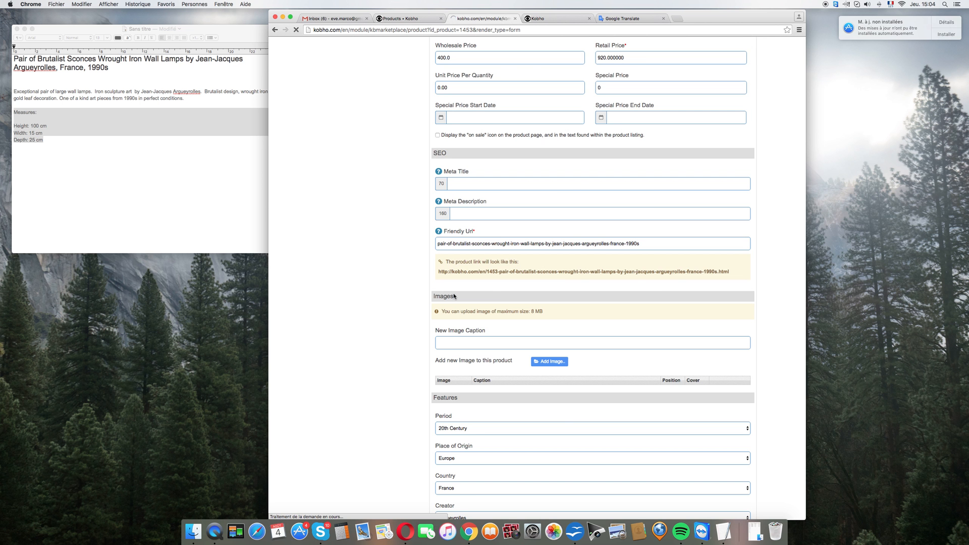
pyautogui.scroll(-6, 453, 295)
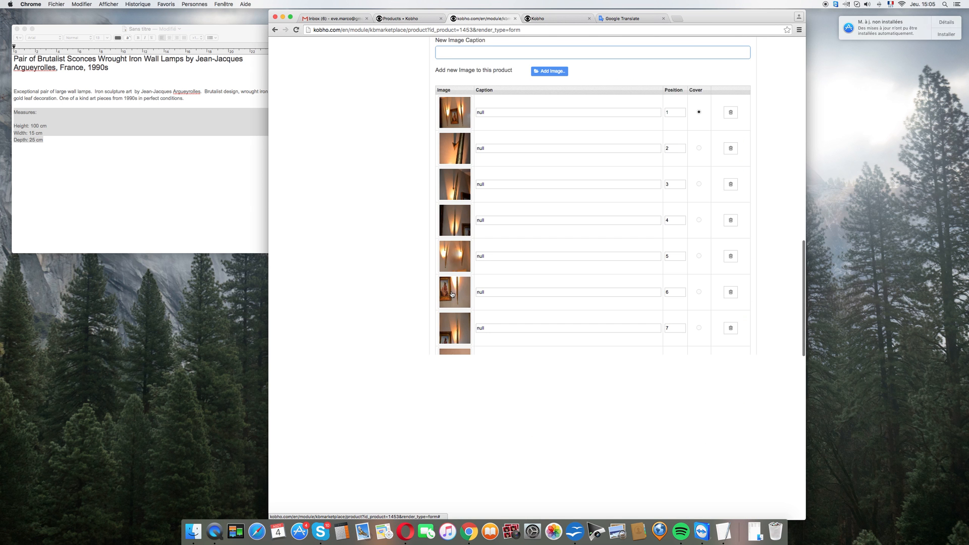
pyautogui.scroll(-2, 452, 294)
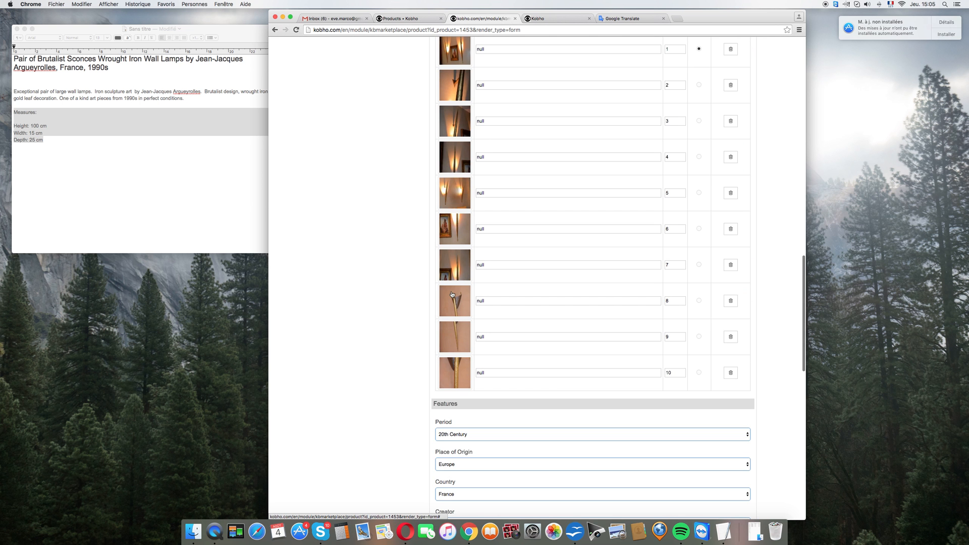
pyautogui.click(699, 189)
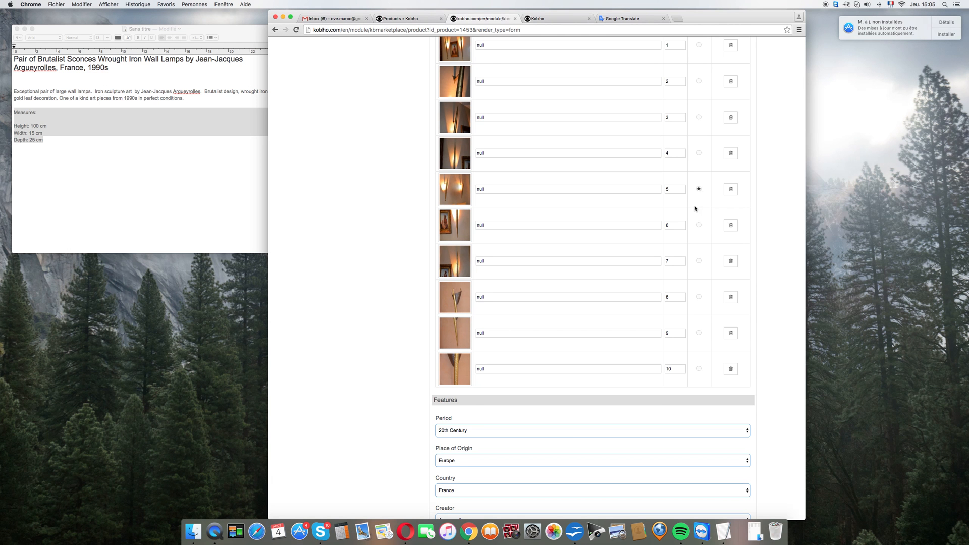
# Step: Save the product and close its form, returning to the product collection
pyautogui.scroll(2, 698, 207)
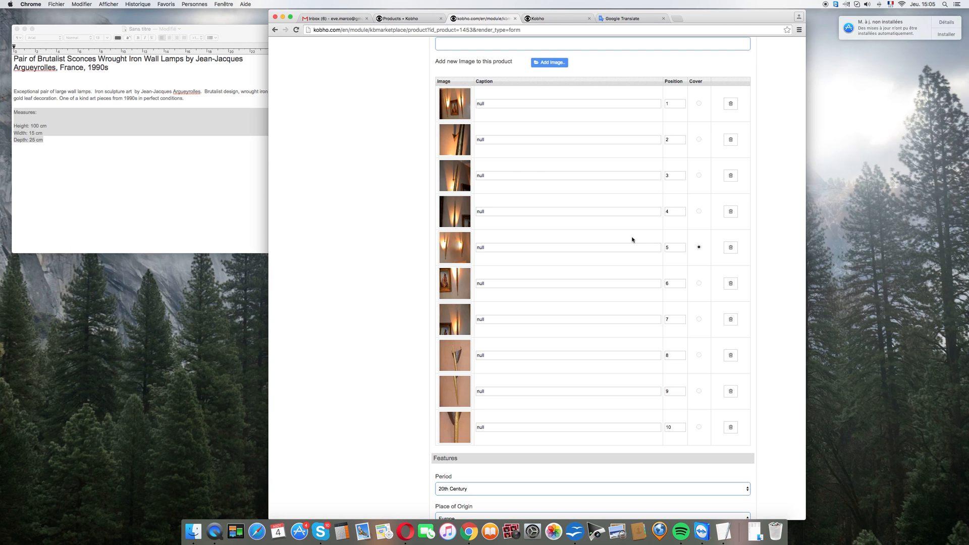
pyautogui.scroll(10, 632, 240)
pyautogui.scroll(8, 631, 242)
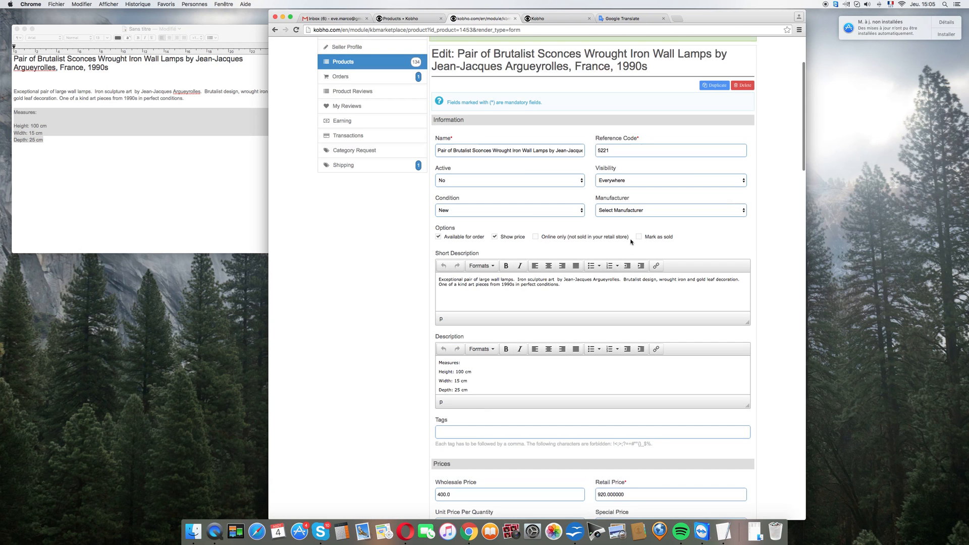
pyautogui.scroll(-20, 631, 242)
pyautogui.click(500, 335)
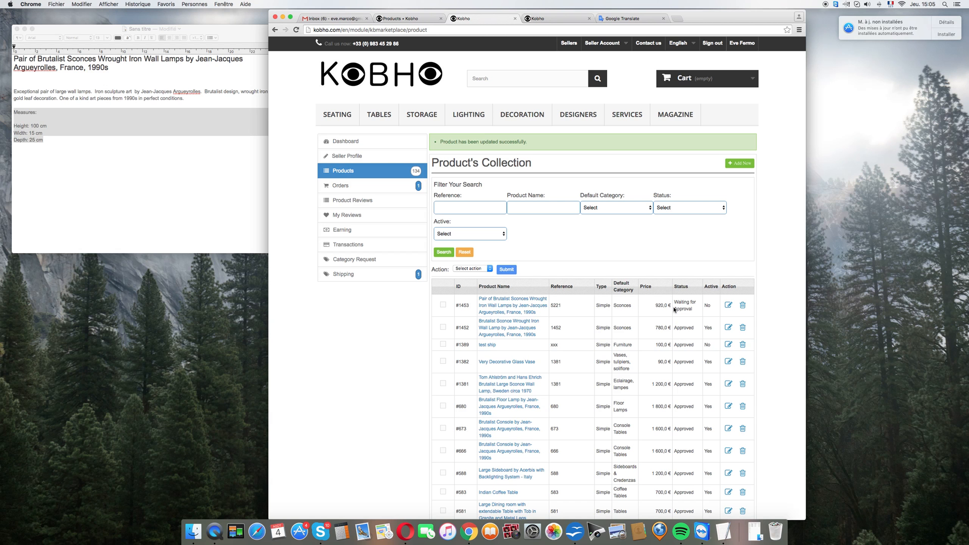
# Step: Look over the product collection and go to the marketplace's home page
pyautogui.scroll(-4, 675, 309)
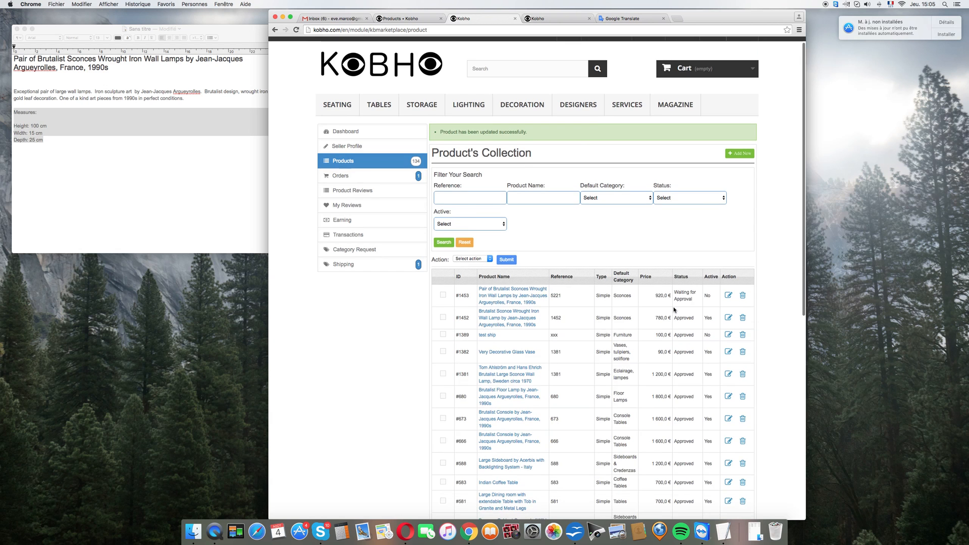
pyautogui.scroll(-4, 675, 310)
pyautogui.scroll(8, 675, 310)
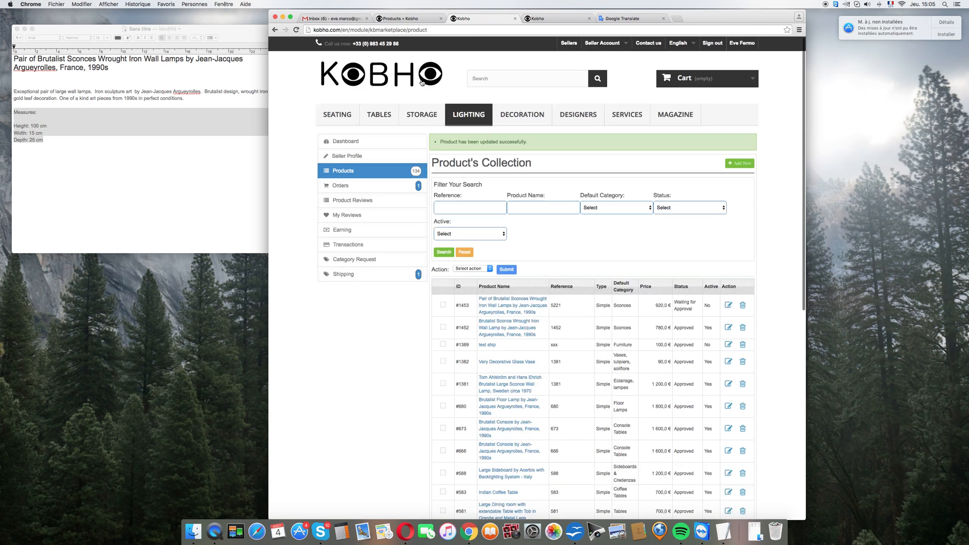
pyautogui.click(383, 74)
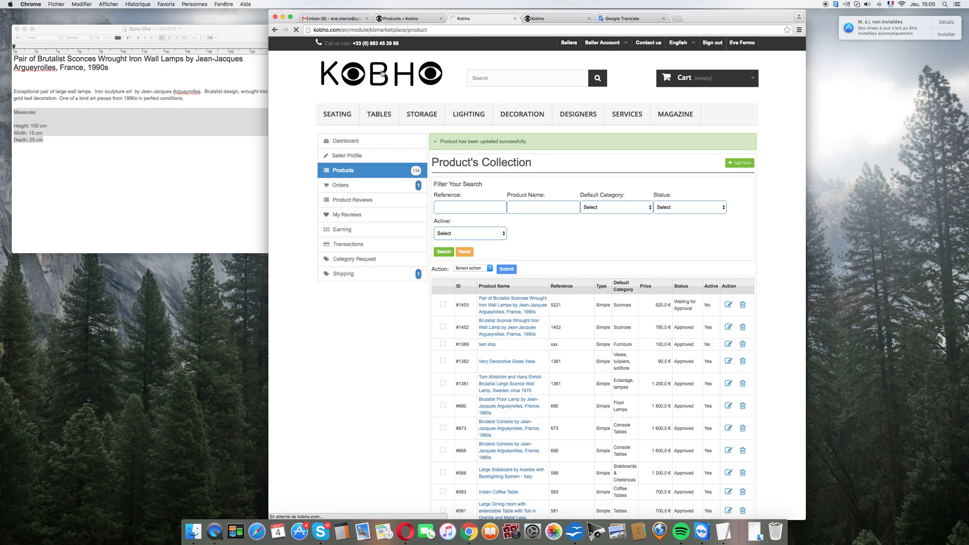